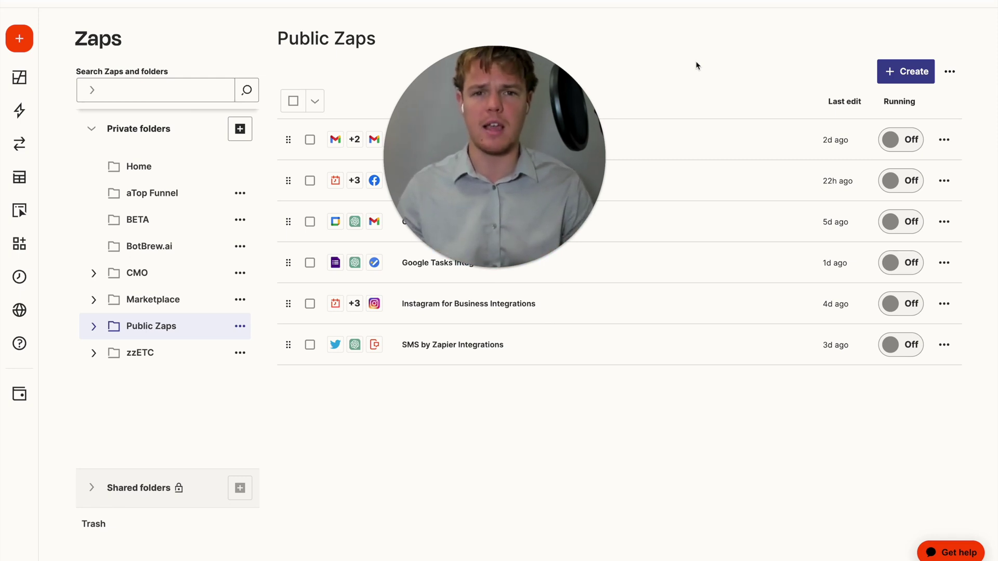
Create a new Zap from the Create menu on the Zaps dashboard
drag(587, 143, 674, 143)
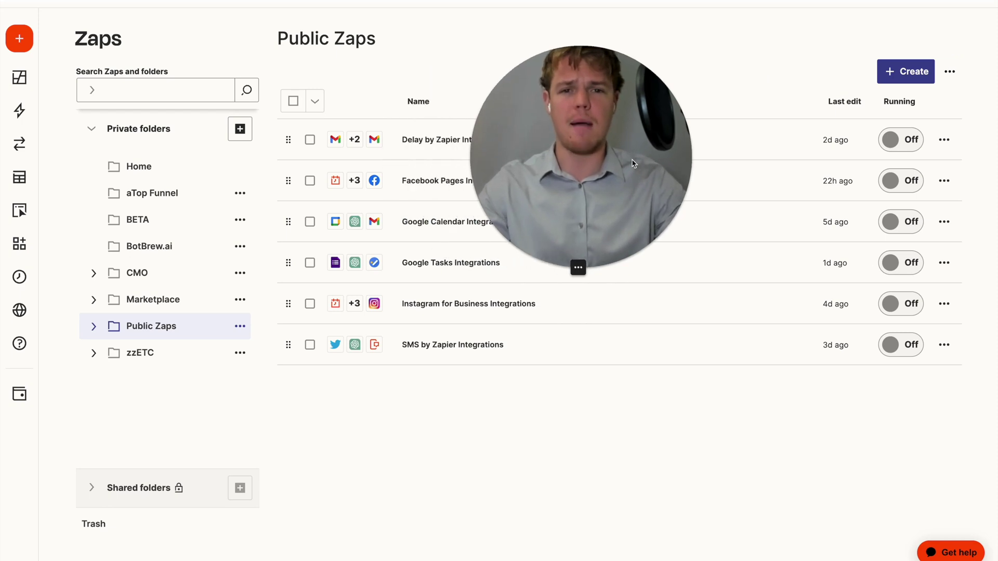
click(927, 73)
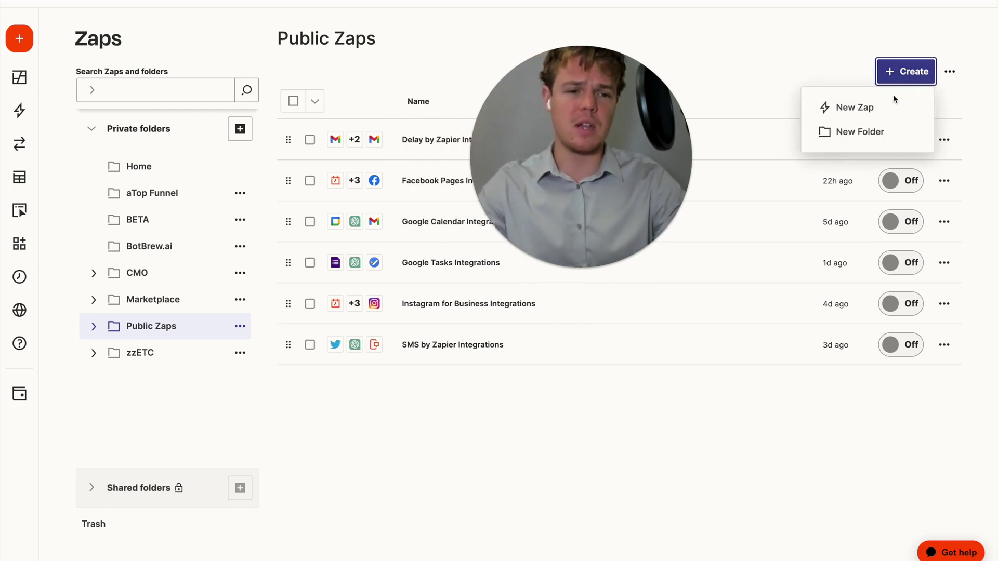
click(864, 106)
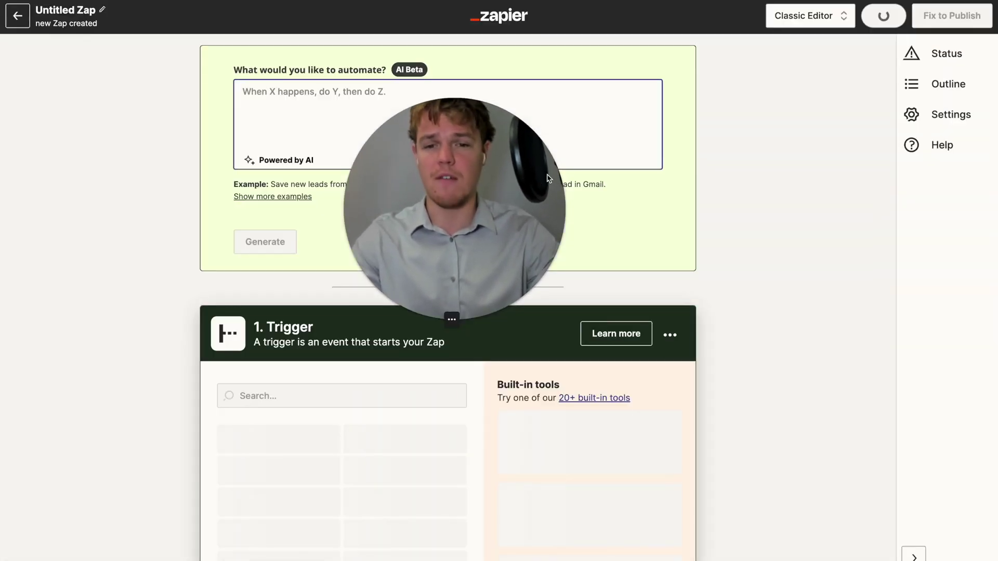
Rename the Untitled Zap to 'Webflow Integrations'
drag(550, 178, 269, 244)
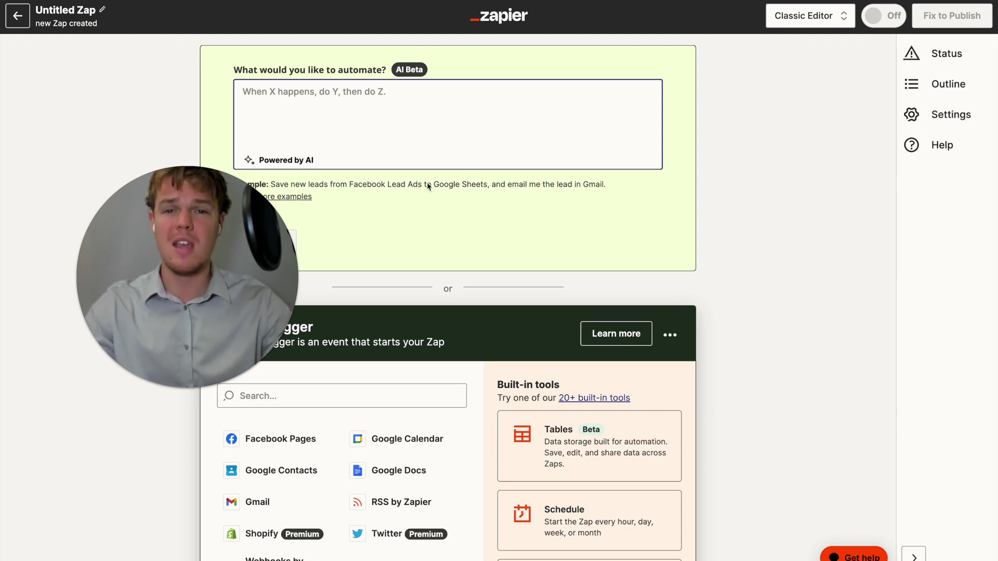
drag(265, 233, 203, 399)
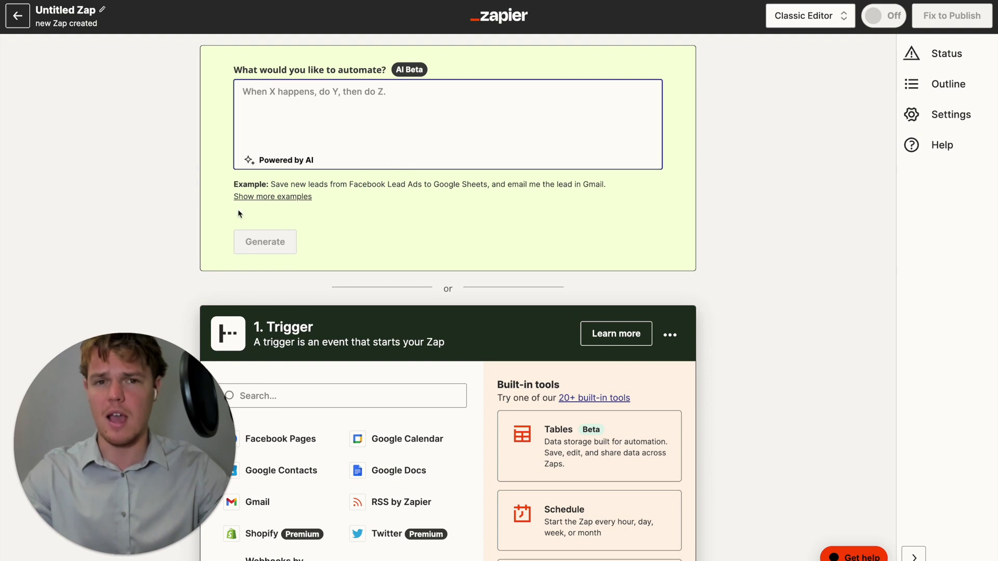
click(60, 16)
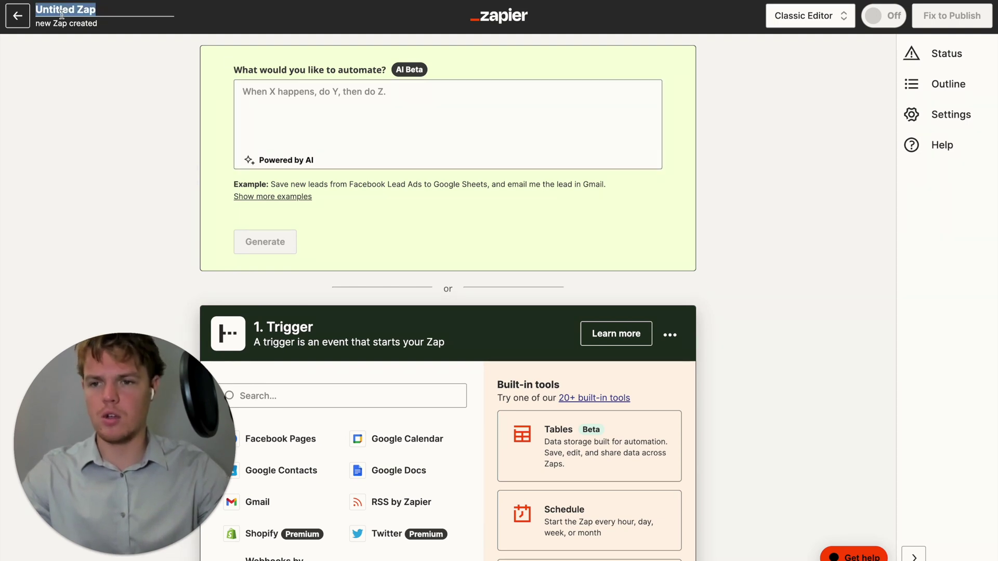
text(Webflow Integrations)
key(Return)
drag(96, 391, 308, 388)
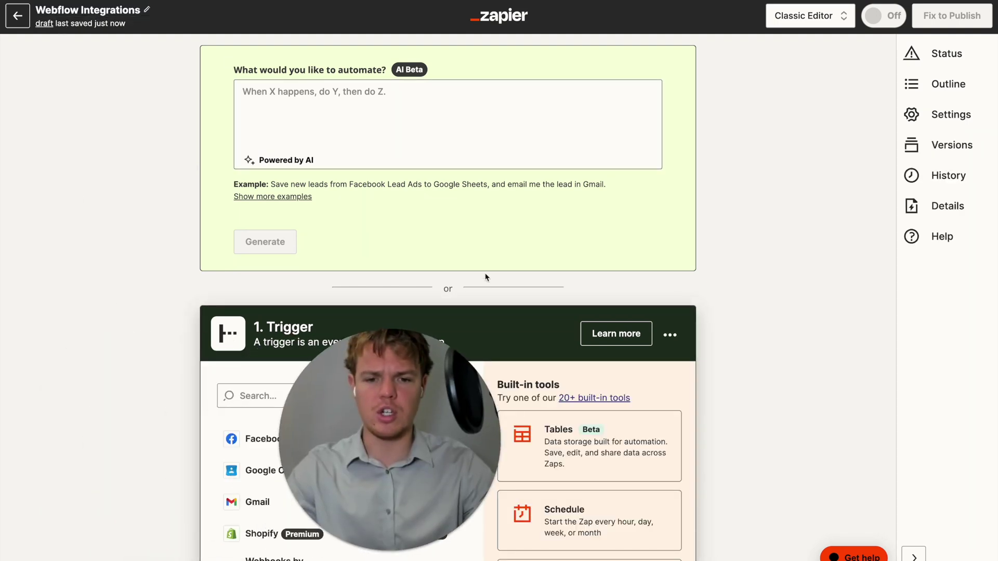
scroll(486, 276, down, 4)
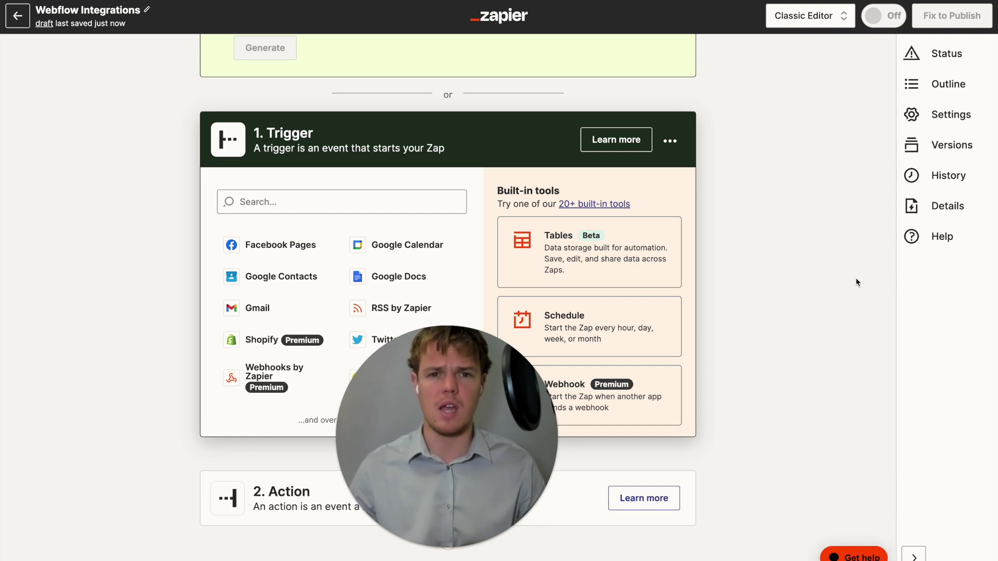
Switch to the Visual Editor and pick Webflow as the trigger app by searching 'webflow'
click(810, 16)
click(805, 69)
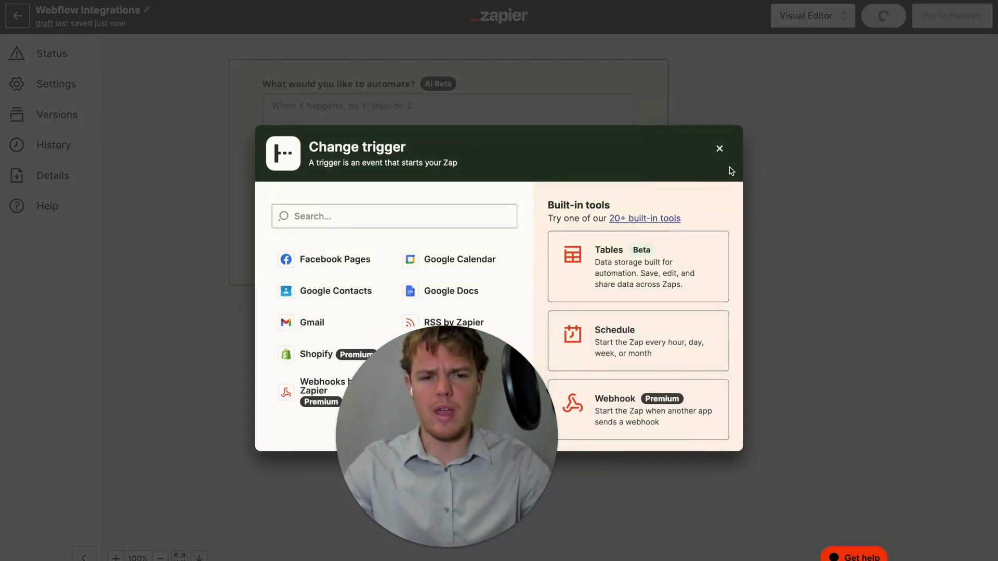
click(720, 150)
scroll(572, 224, down, 2)
click(516, 217)
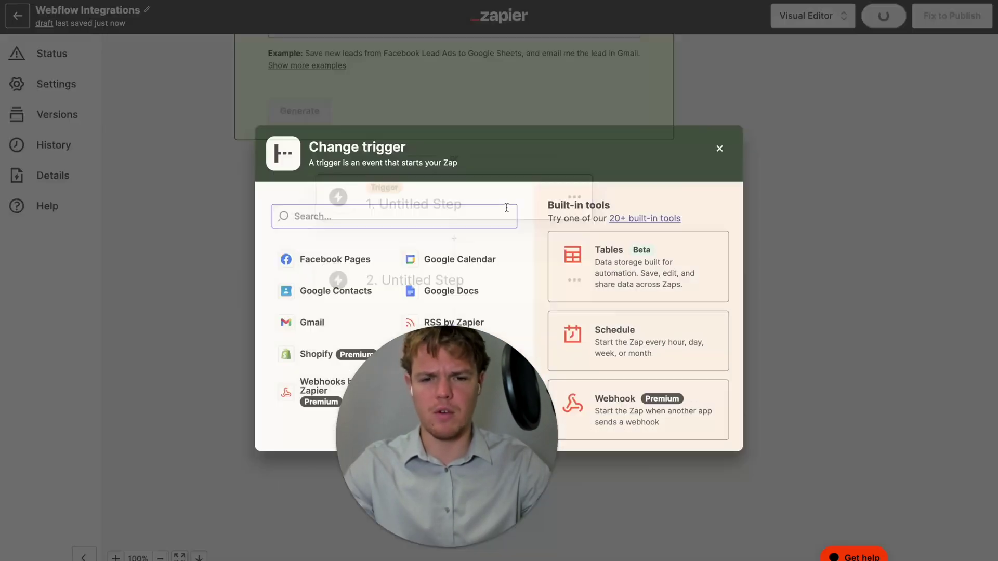
text(webflow)
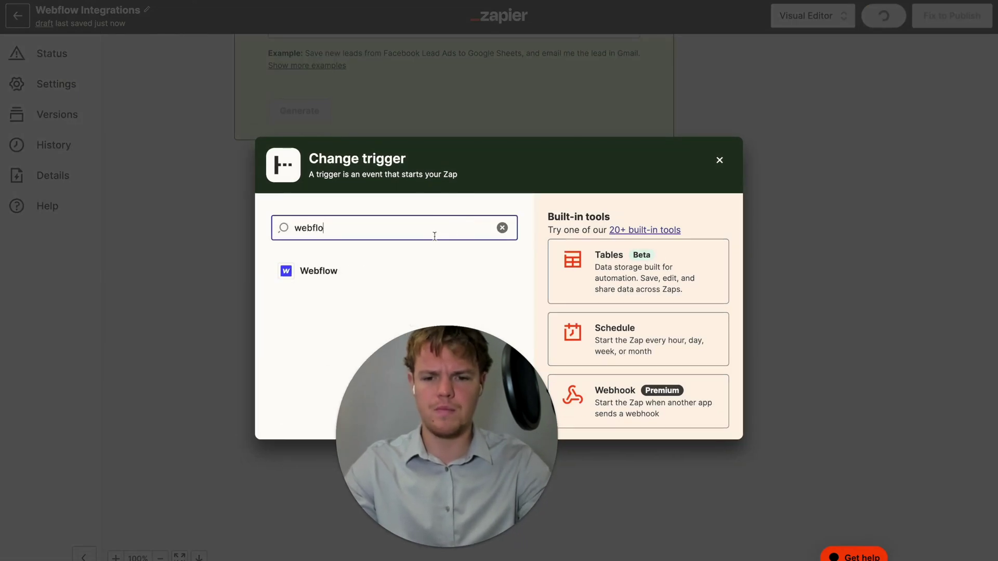
click(388, 274)
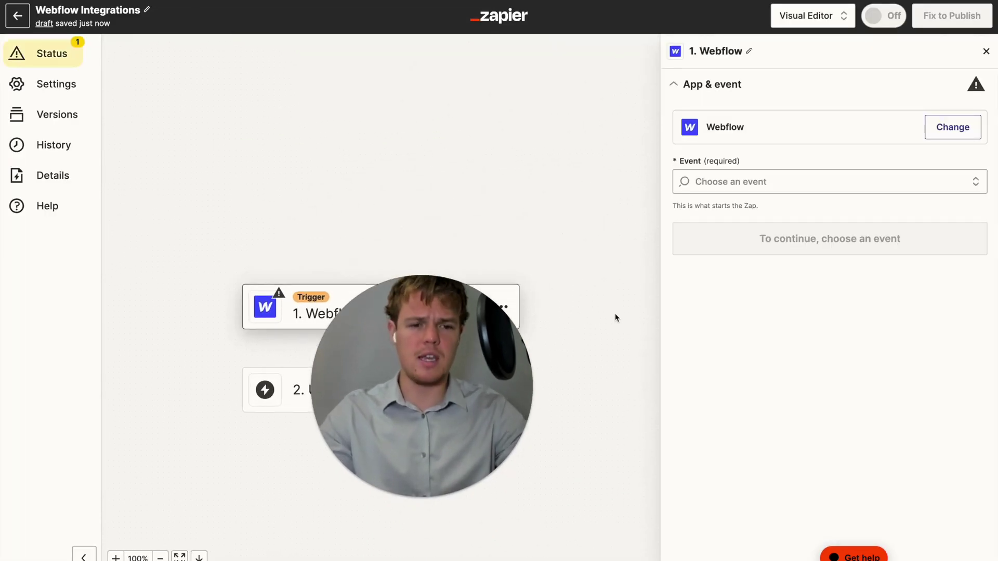
scroll(603, 318, down, 2)
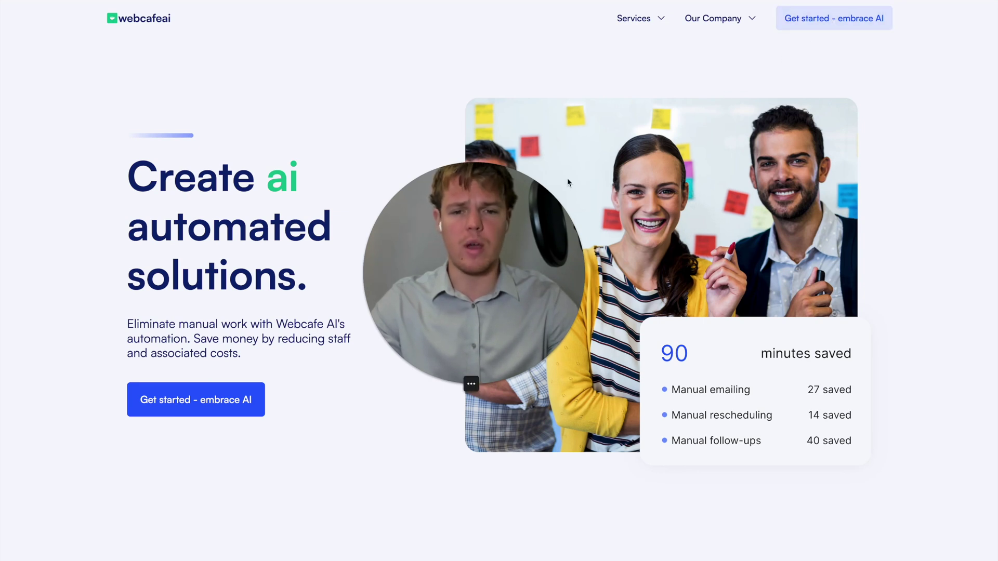
Fill the contact form's Name, Email and Company Website fields with test lead details
scroll(551, 224, down, 5)
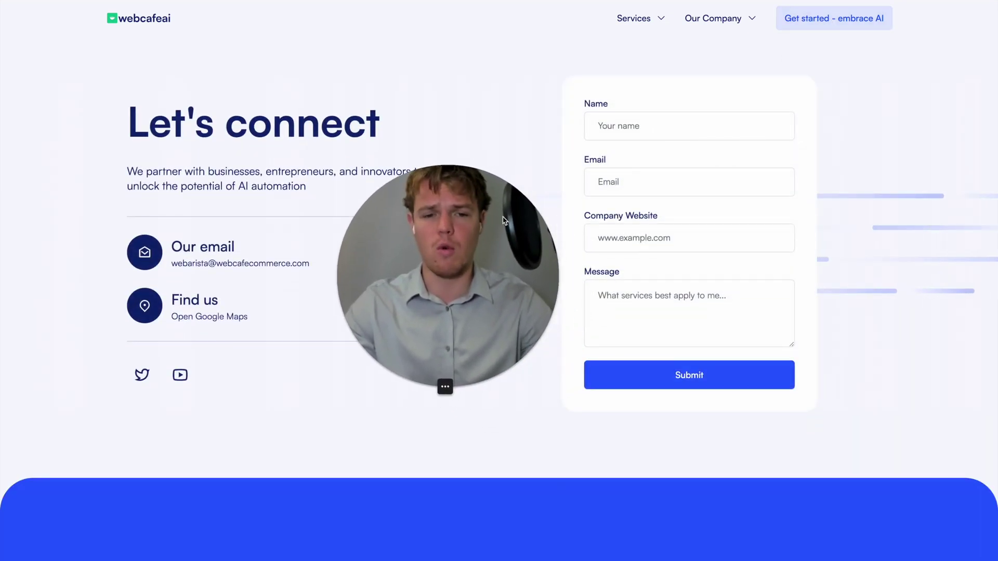
click(648, 123)
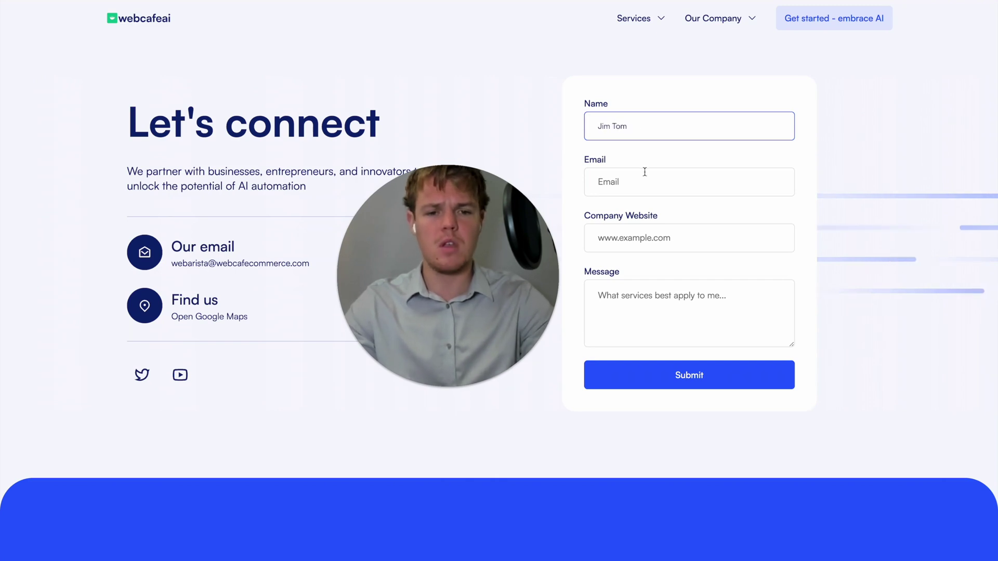
click(640, 180)
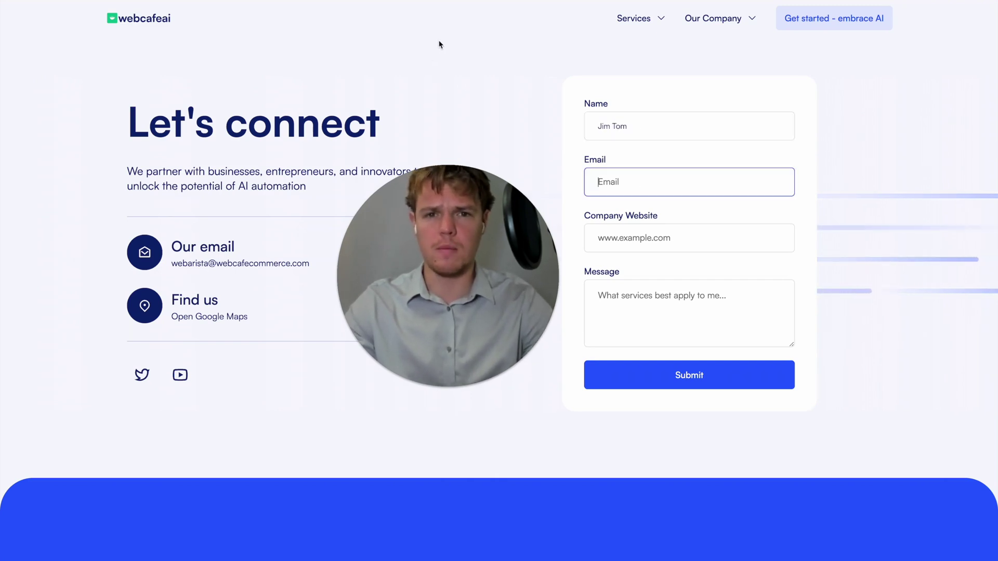
key(Tab)
text(www.)
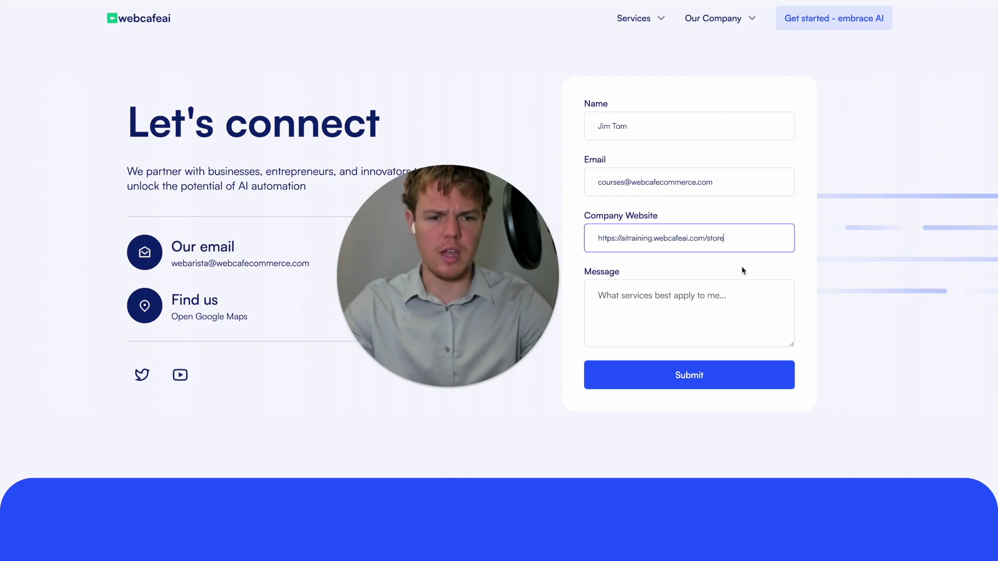
Write a message from a dog walking company wanting more social media traffic, and submit
click(748, 284)
scroll(754, 267, down, 2)
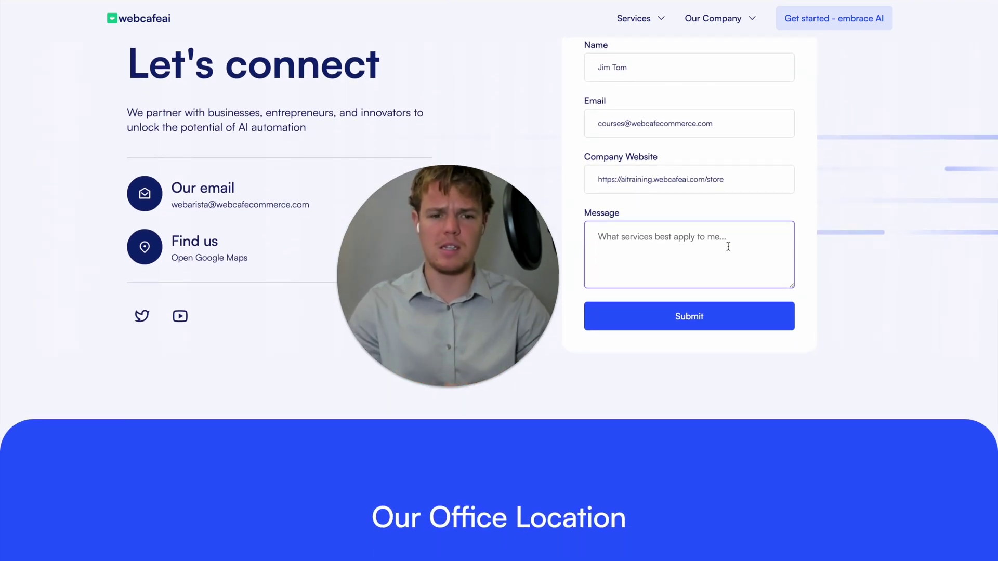
text(We)
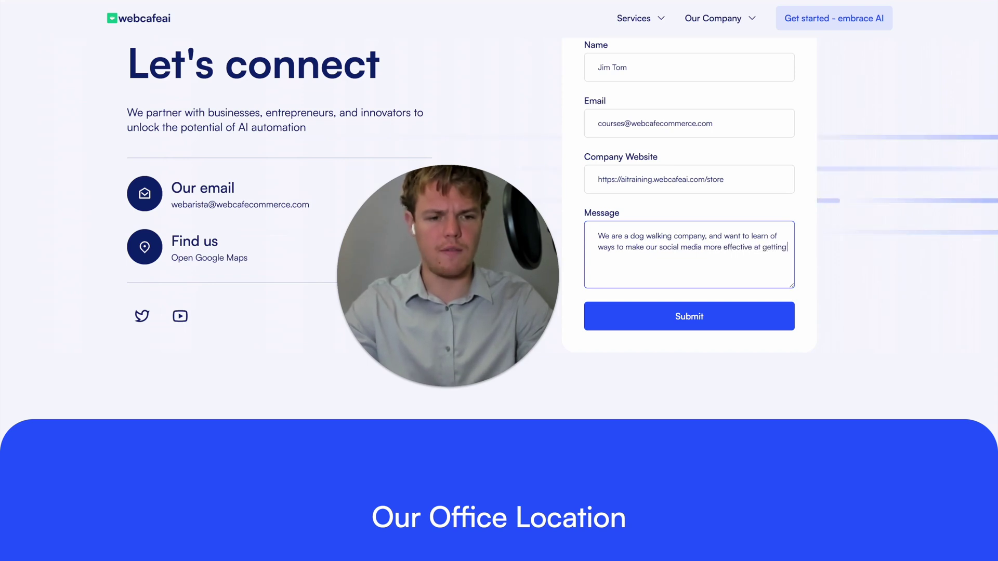
text(!)
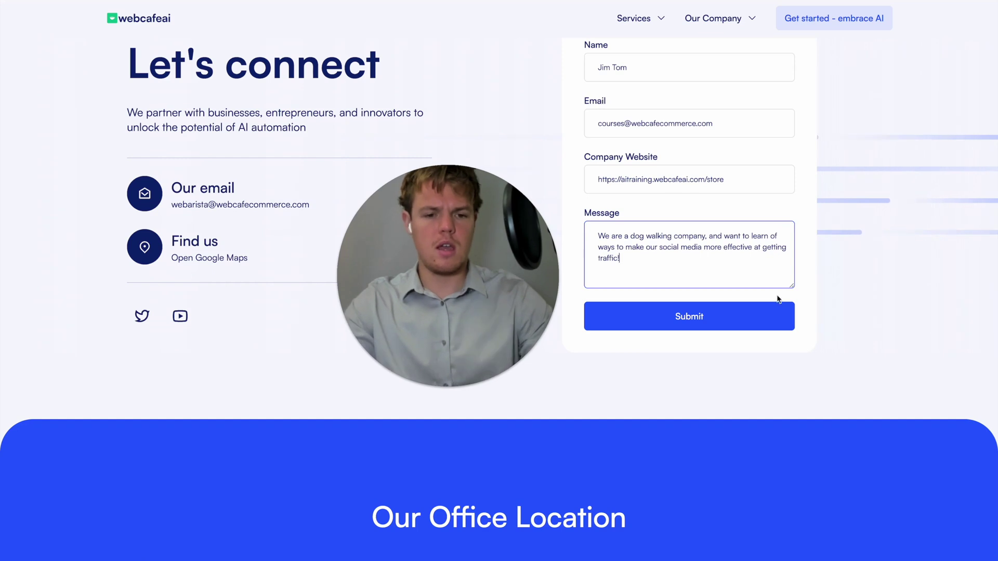
click(756, 317)
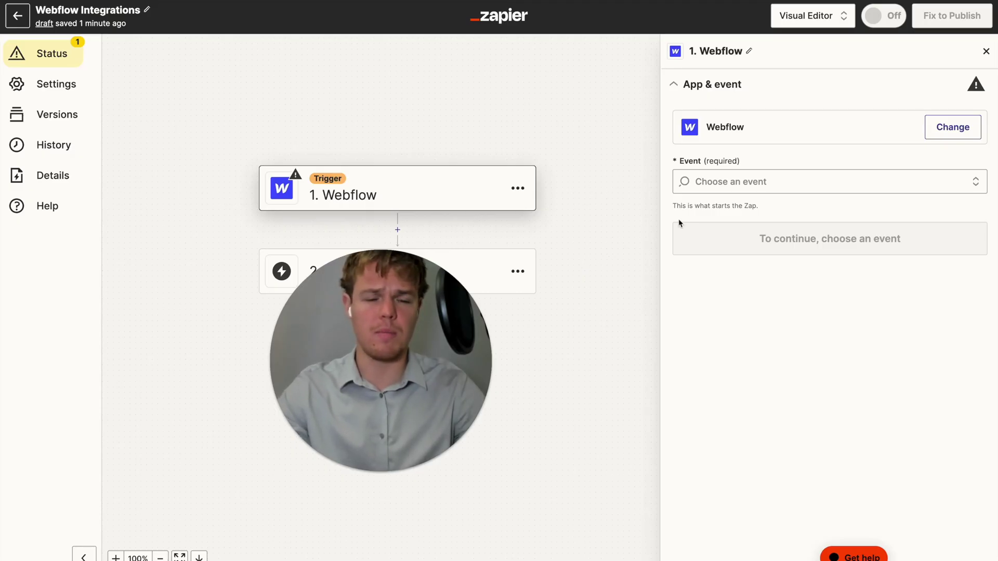
Set the Webflow trigger to Form Submission on the connected account's Email Form
click(723, 183)
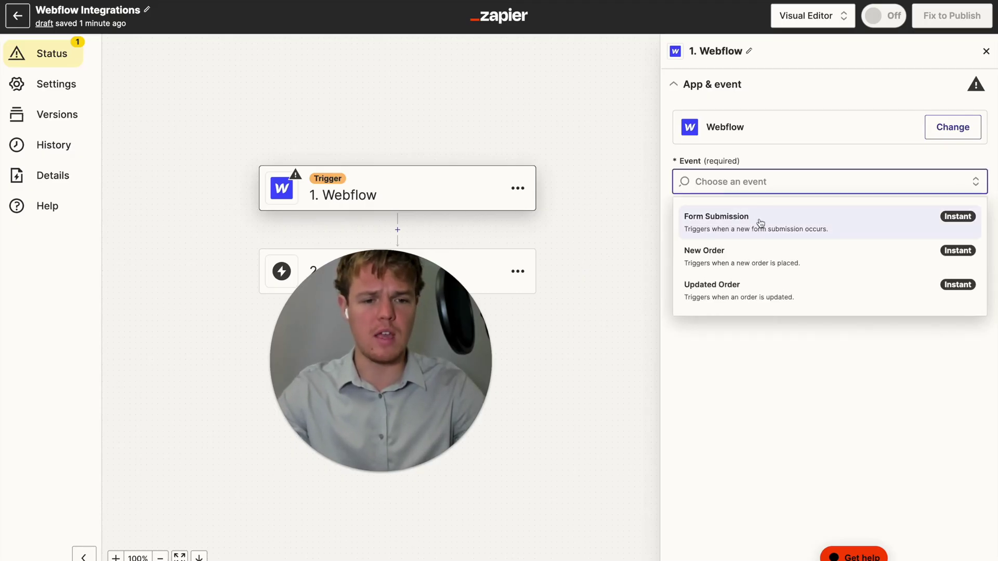
click(761, 224)
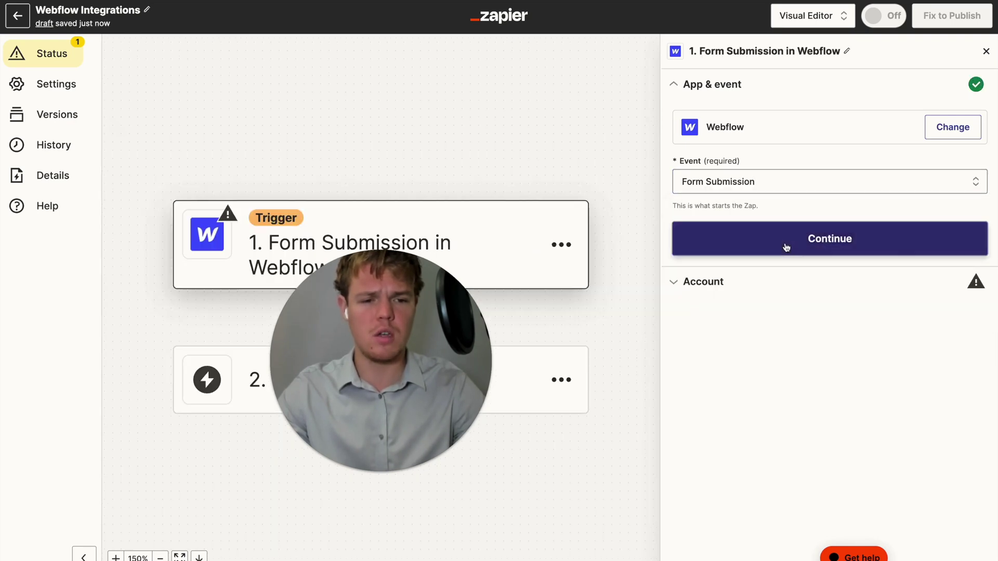
click(785, 246)
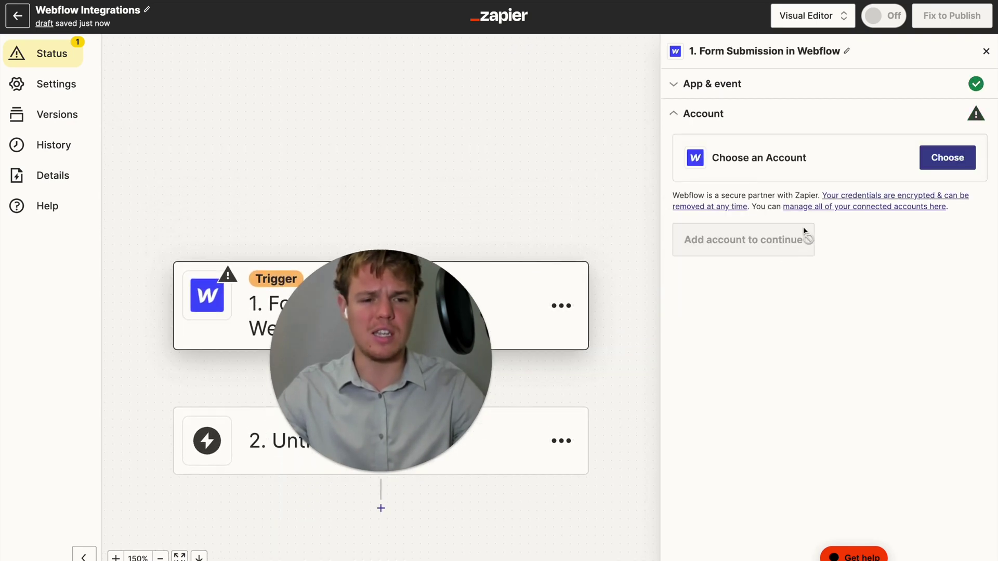
click(933, 167)
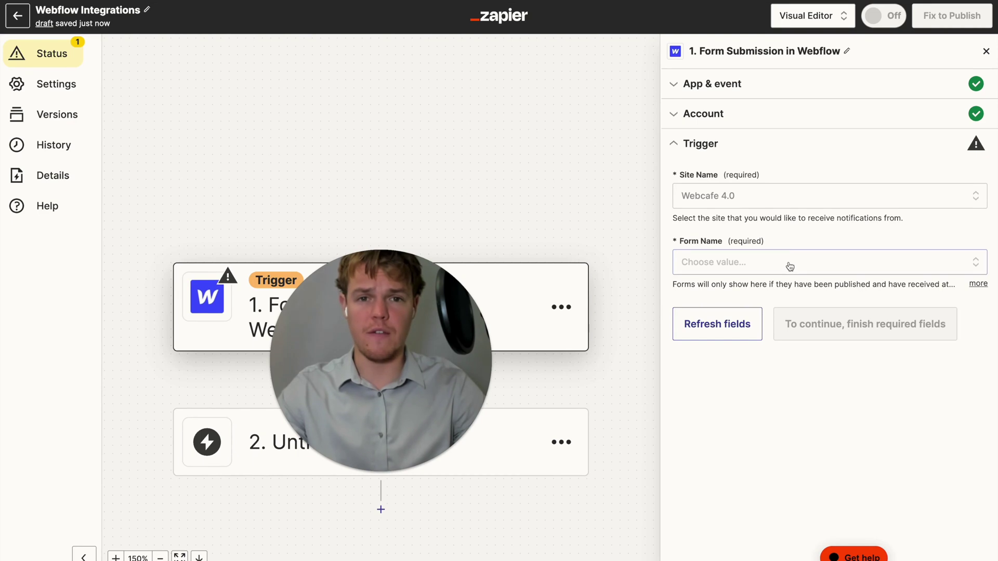
click(790, 267)
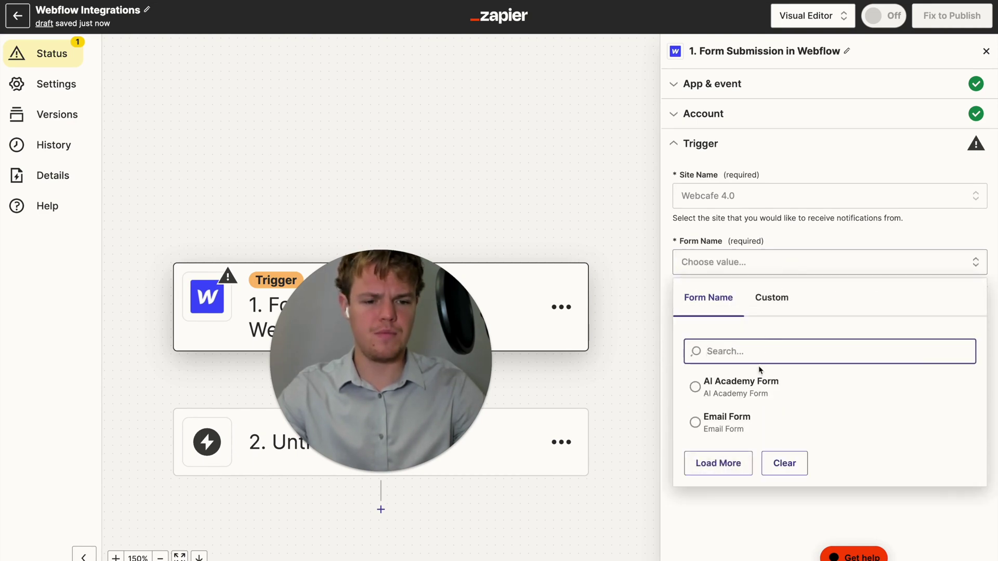
click(741, 418)
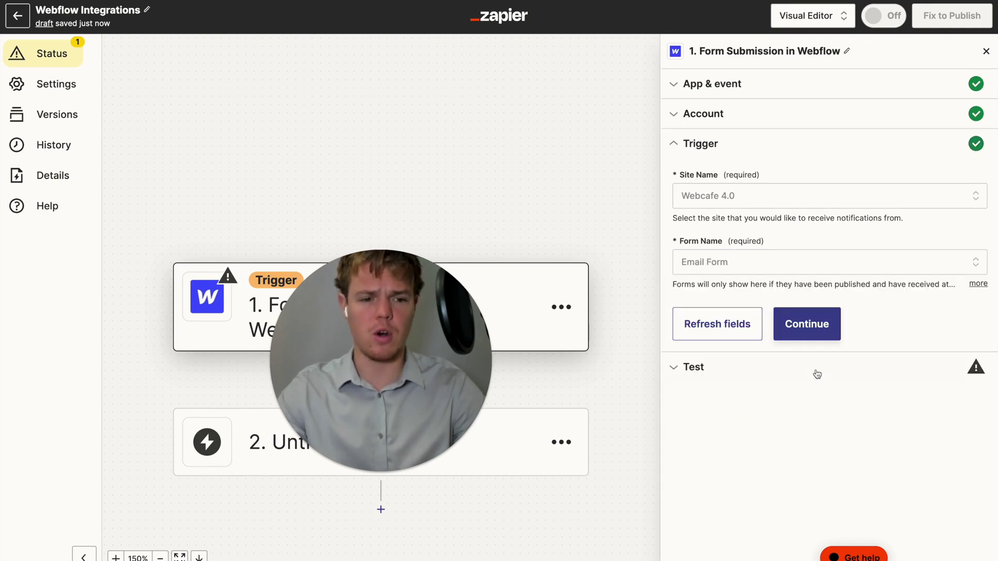
click(813, 326)
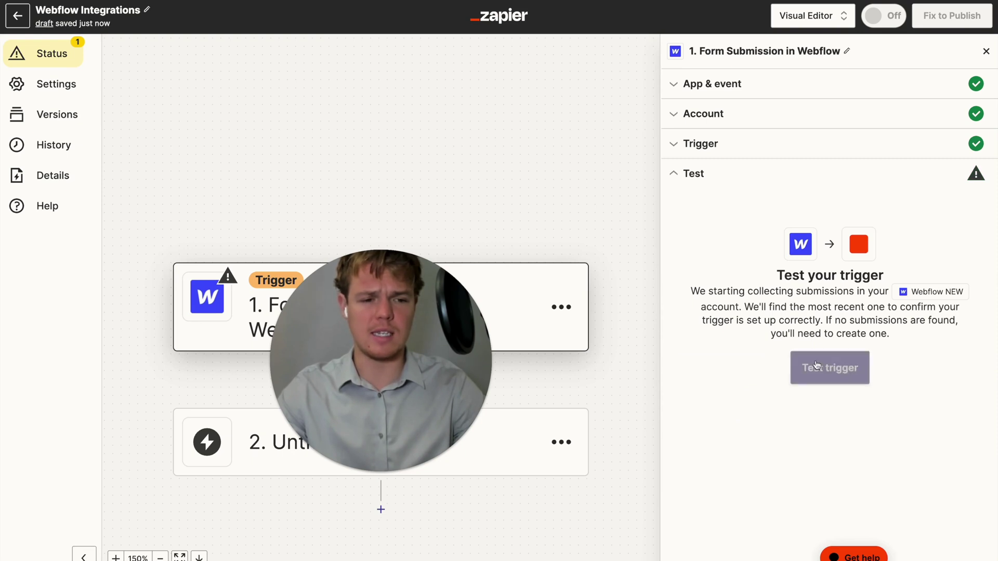
Test the trigger to load the dog-walking form submission
click(816, 369)
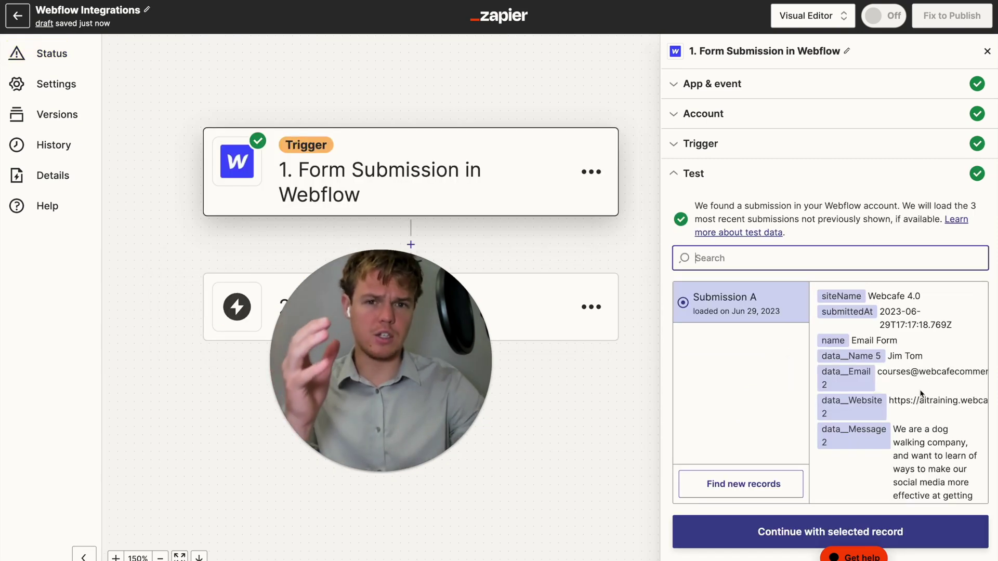
scroll(922, 394, down, 2)
scroll(922, 393, up, 2)
scroll(921, 394, down, 2)
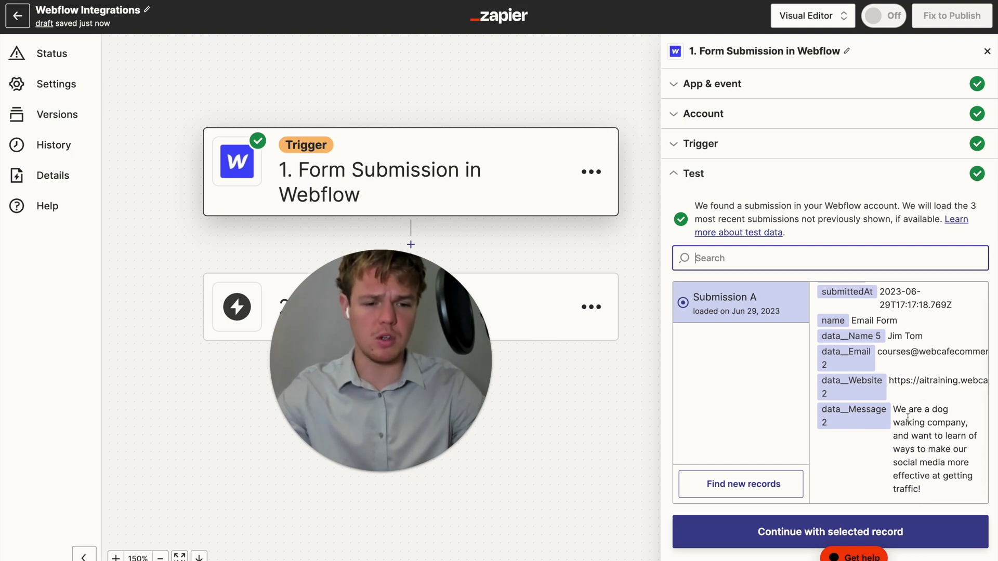
Add a ChatGPT Conversation action as step 2 using the connected account
click(765, 532)
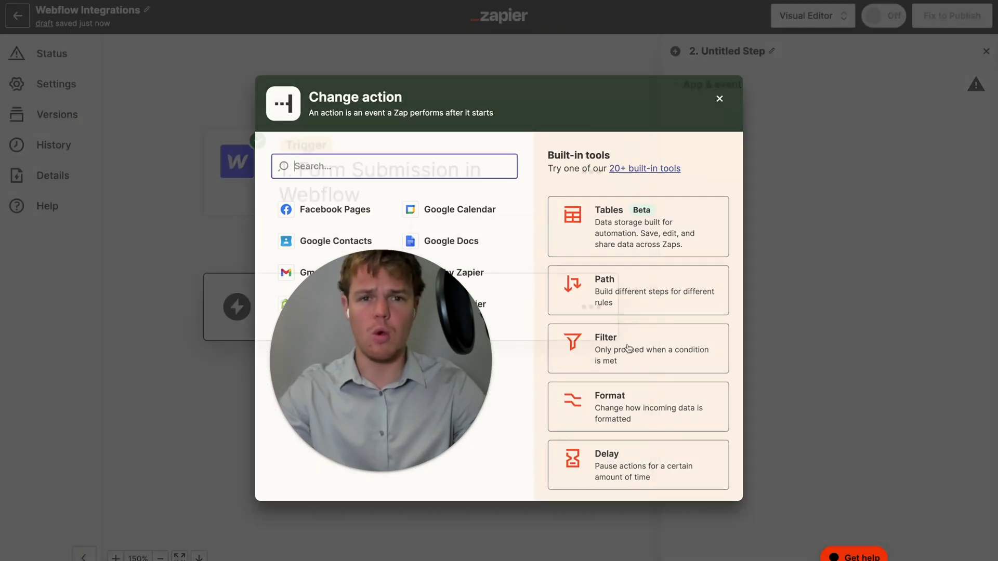
text(chat)
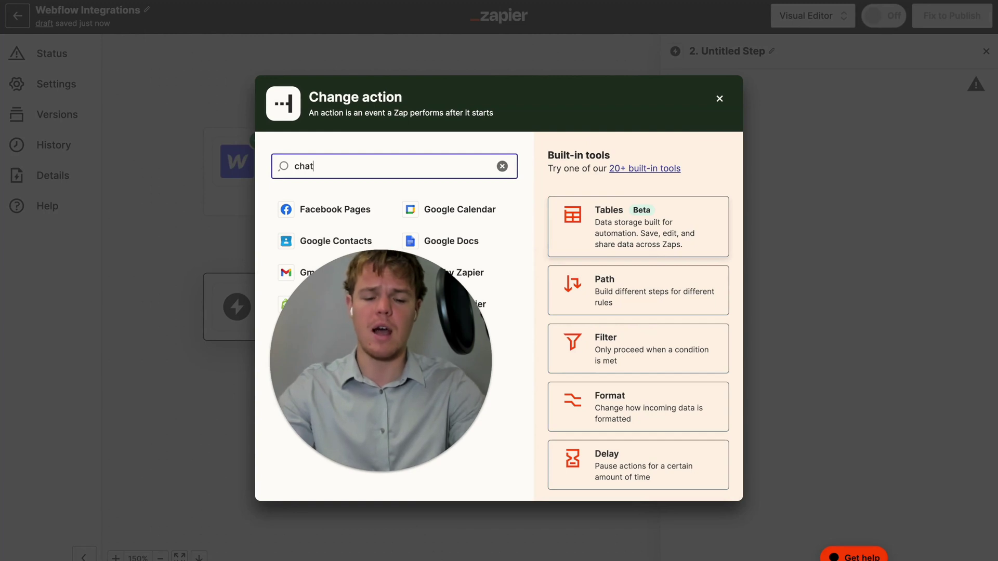
text(gpt)
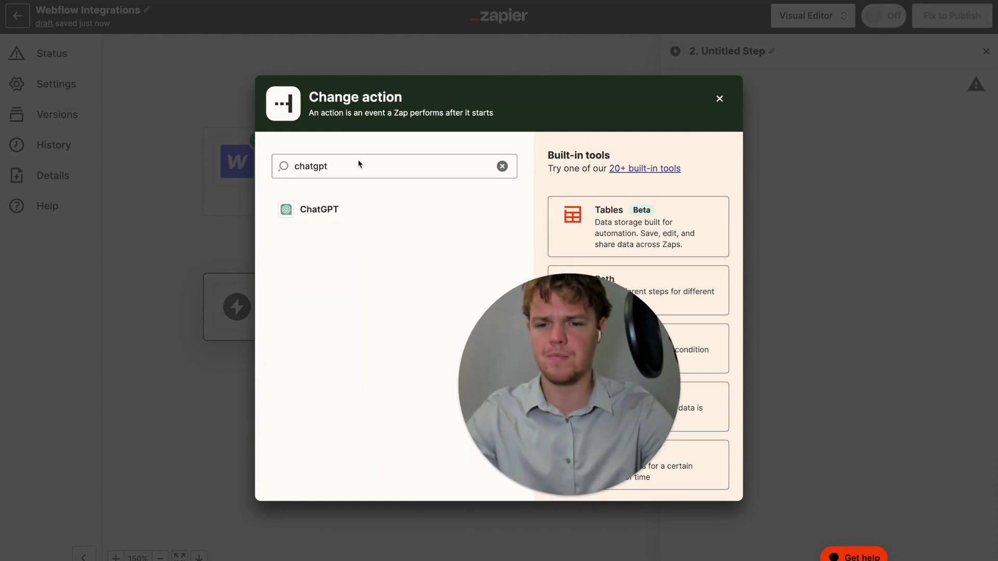
click(304, 208)
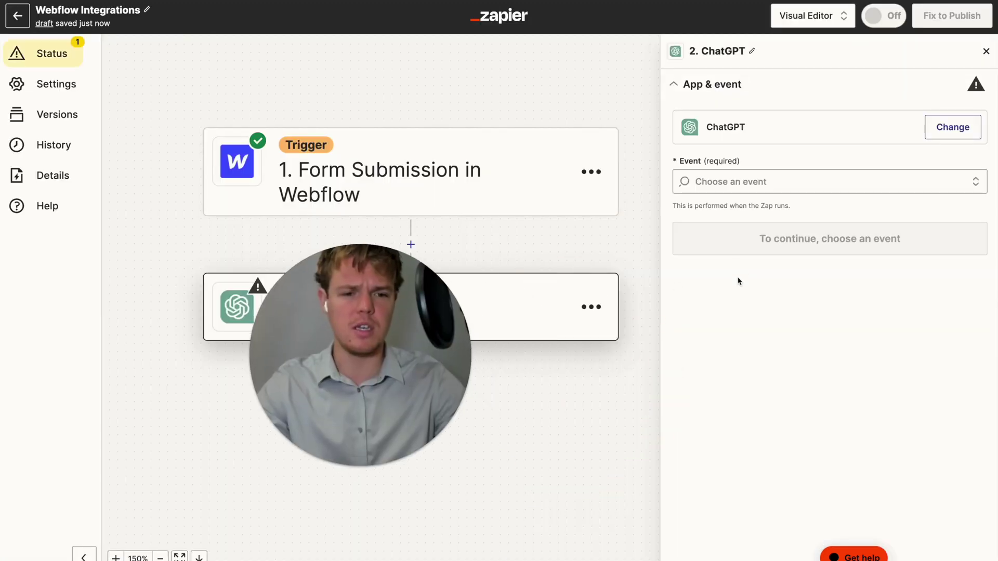
click(726, 183)
click(731, 292)
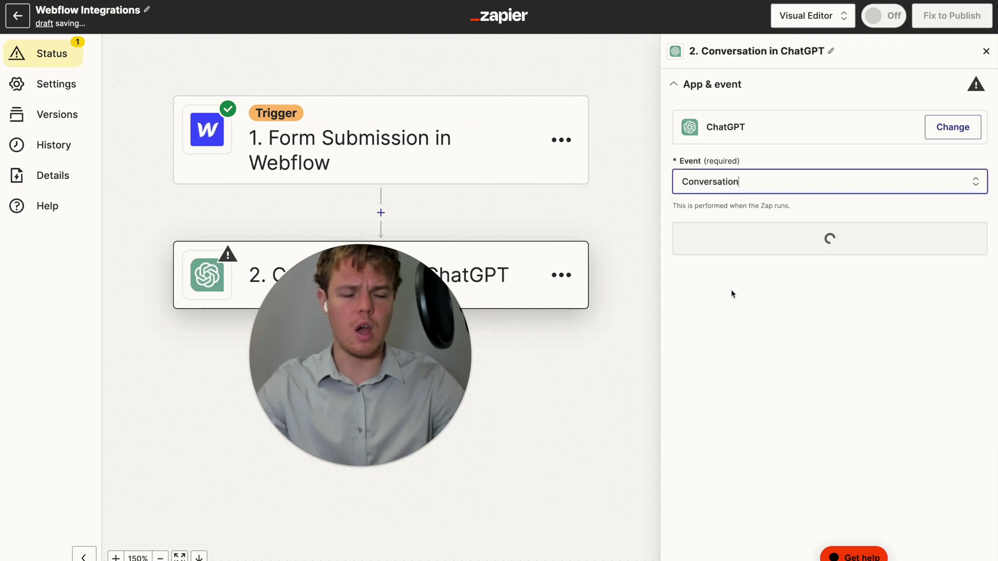
click(761, 237)
click(729, 243)
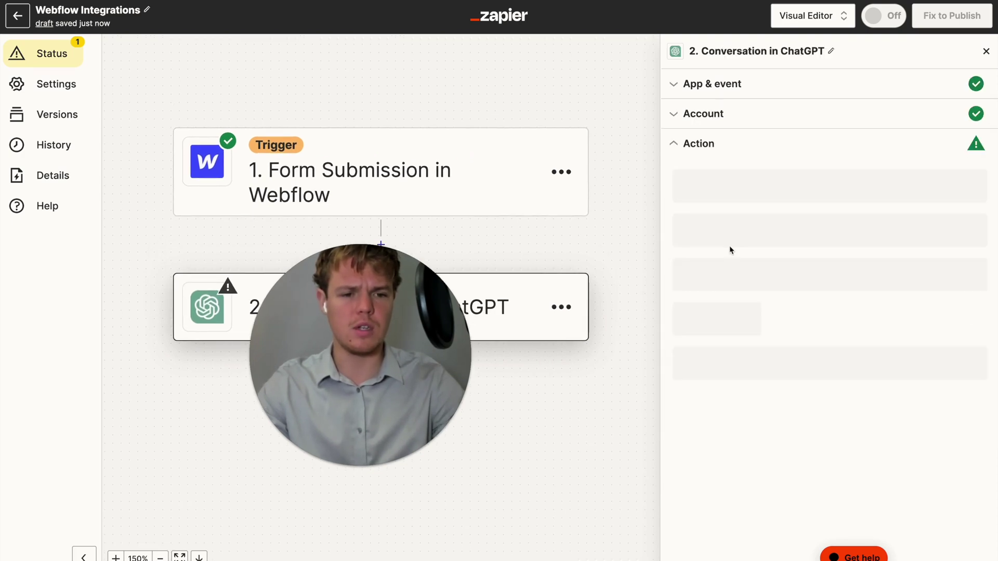
scroll(837, 329, down, 3)
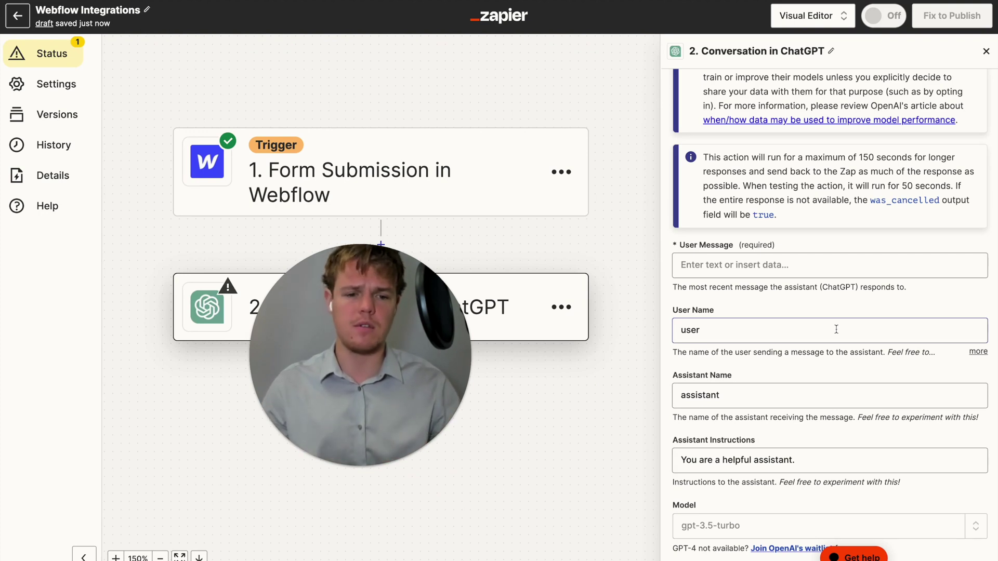
Type 'Based off this lead:' with Name:, Website: and Message: lines into User Message
click(754, 266)
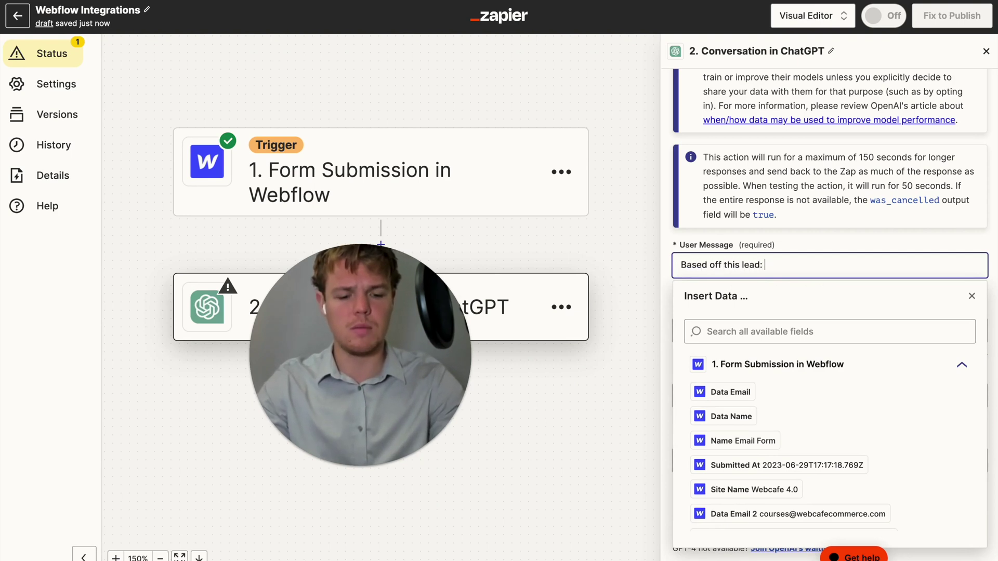
key(Return)
text(Na)
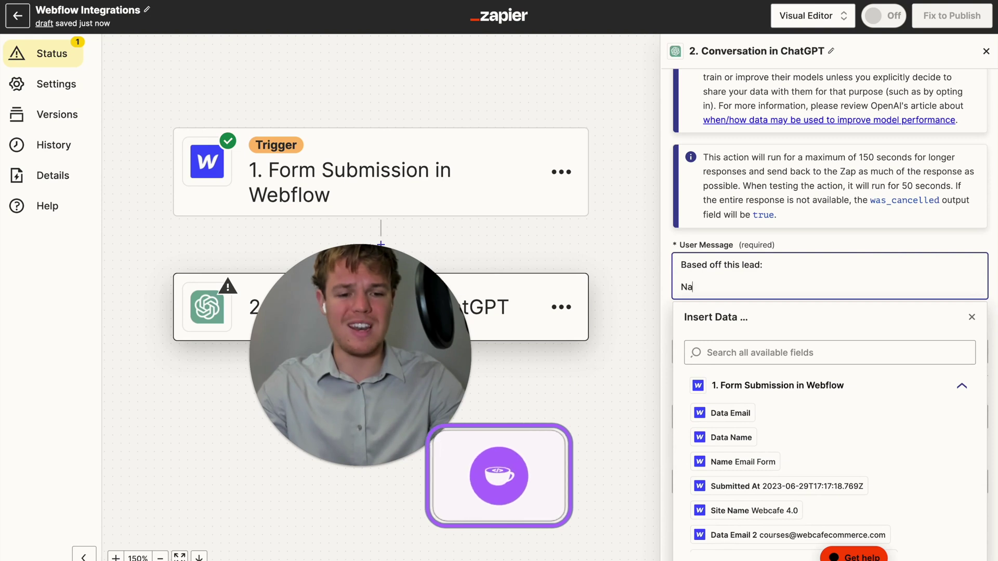
text(me:)
key(Return)
text(Website:)
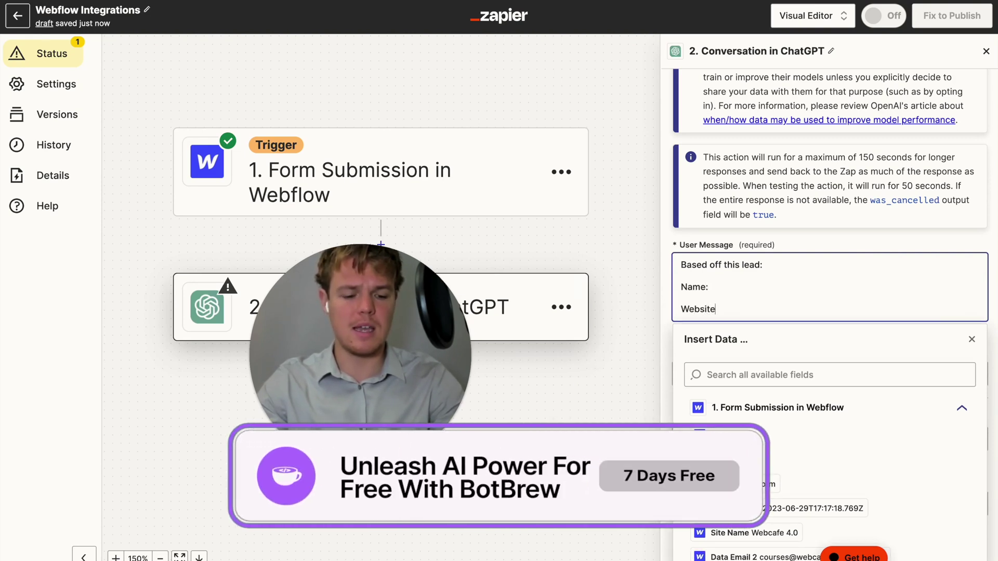
key(Return)
text(Messa)
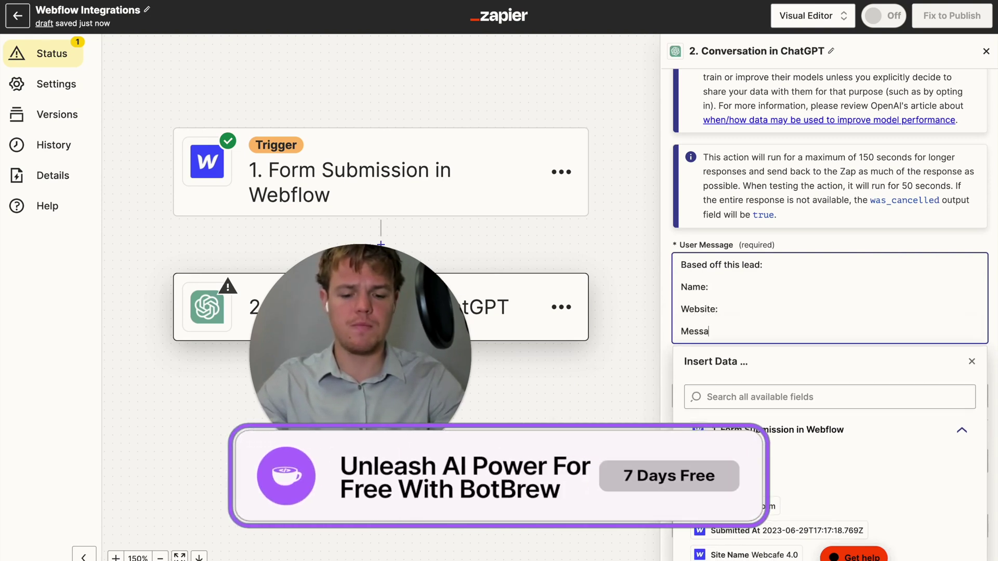
text(ge:)
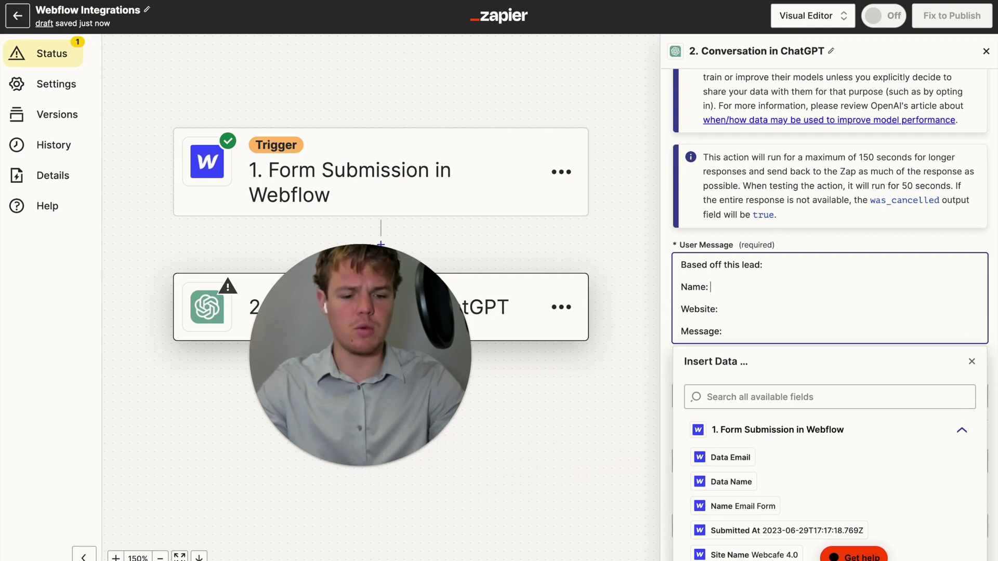
Map the Data Name 5, Data Website 2 and Data Message 2 fields into those lines
scroll(758, 435, down, 6)
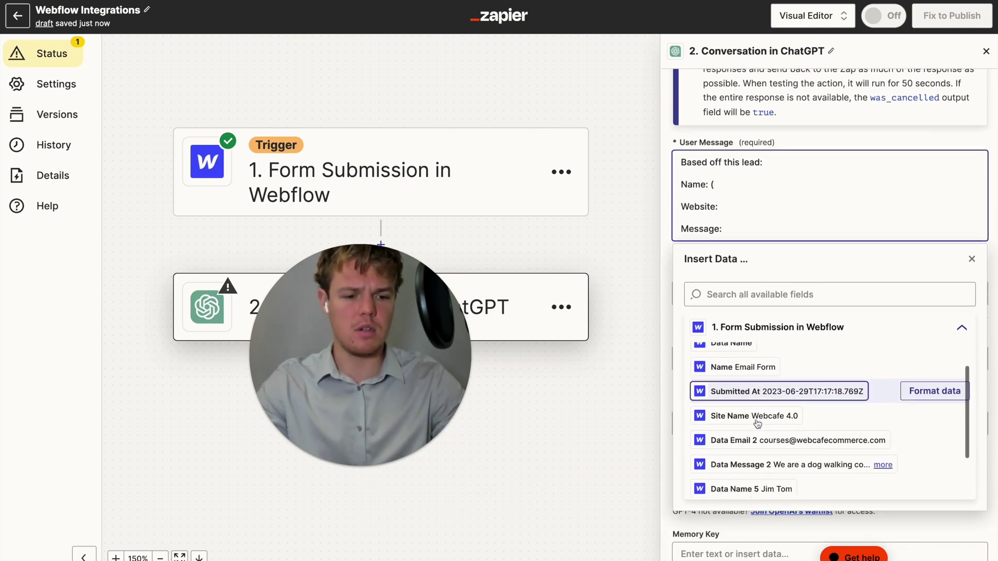
click(758, 435)
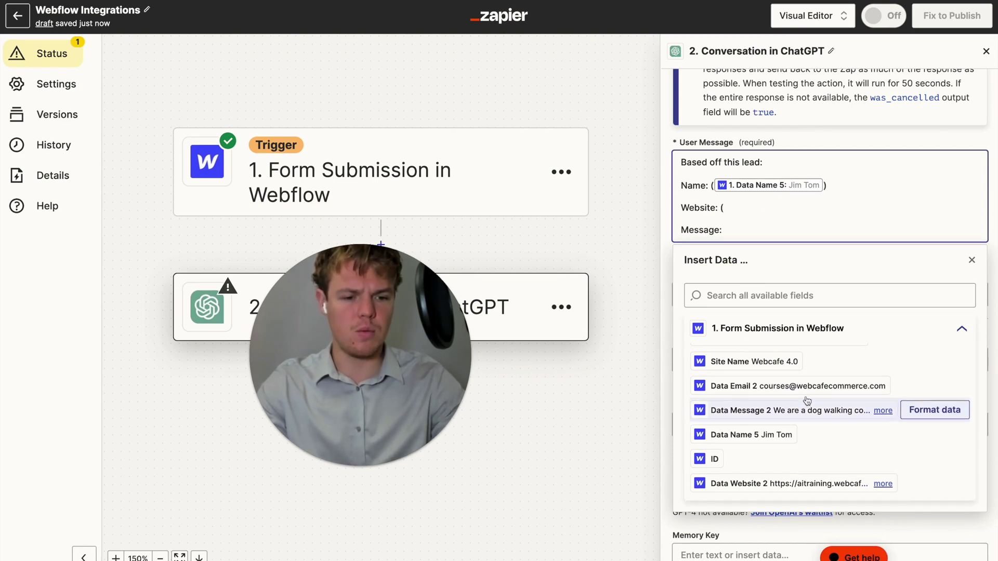
scroll(809, 397, down, 1)
click(749, 447)
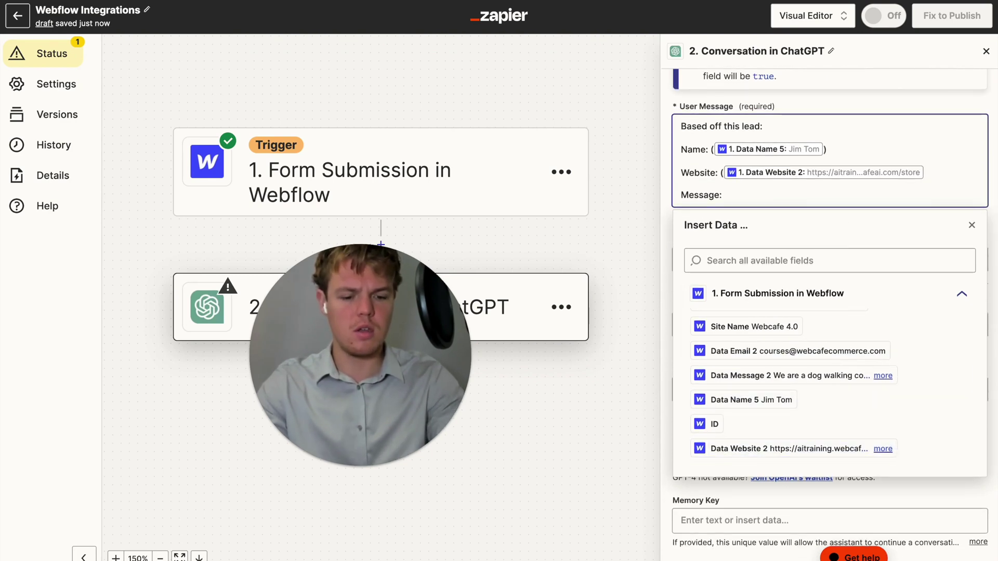
click(790, 376)
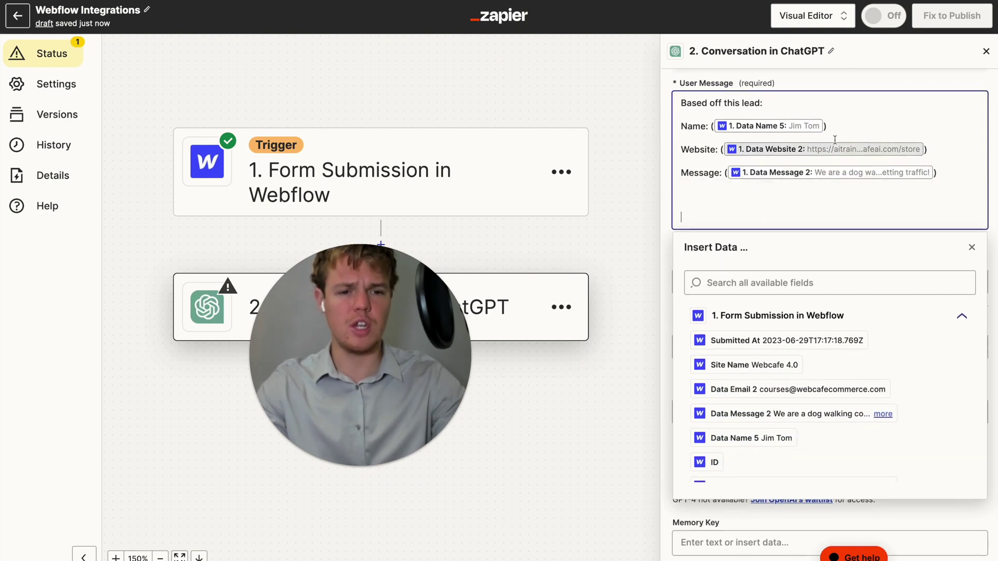
scroll(775, 172, up, 1)
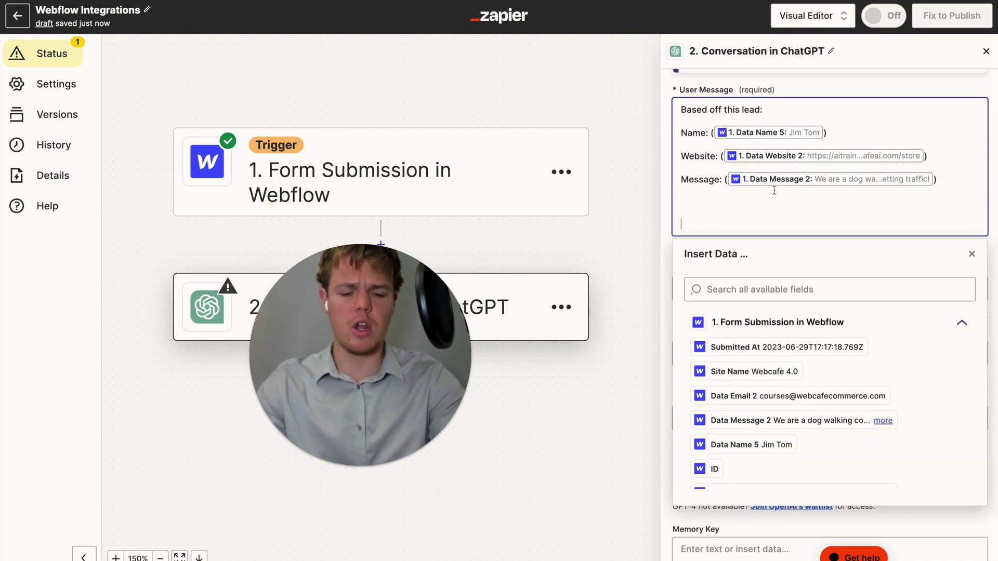
Add the Webcafe AI agency context and an instruction to generate the email response
text(Contact)
key(BackSpace)
key(BackSpace)
key(BackSpace)
text(e)
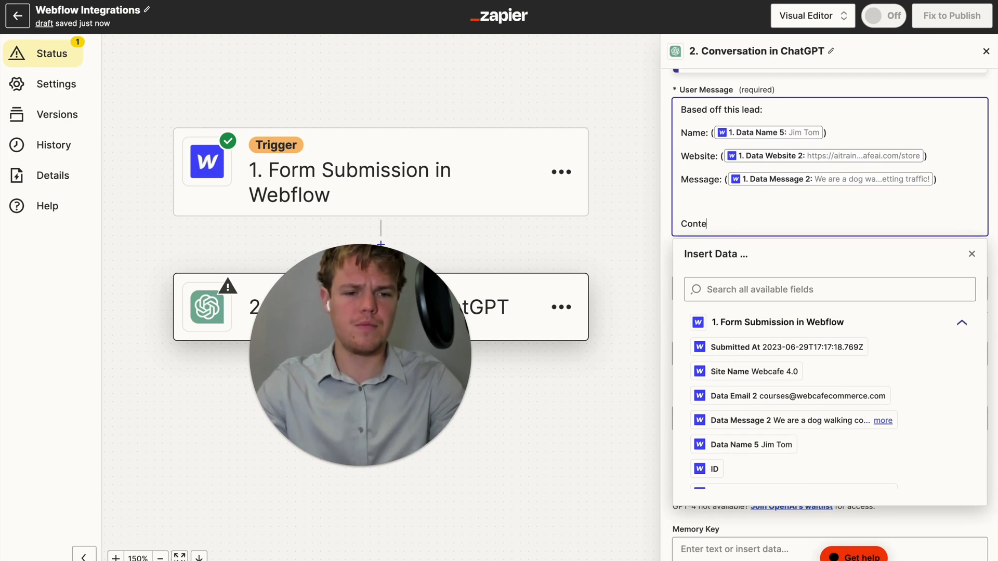
text(xt: Webcafe AI is an a)
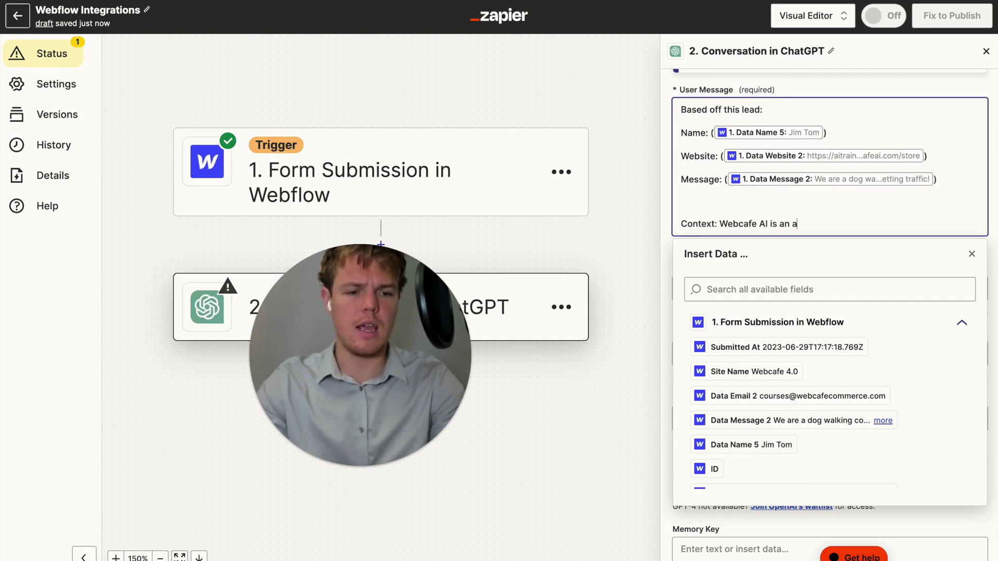
text(i automation agency, that provi)
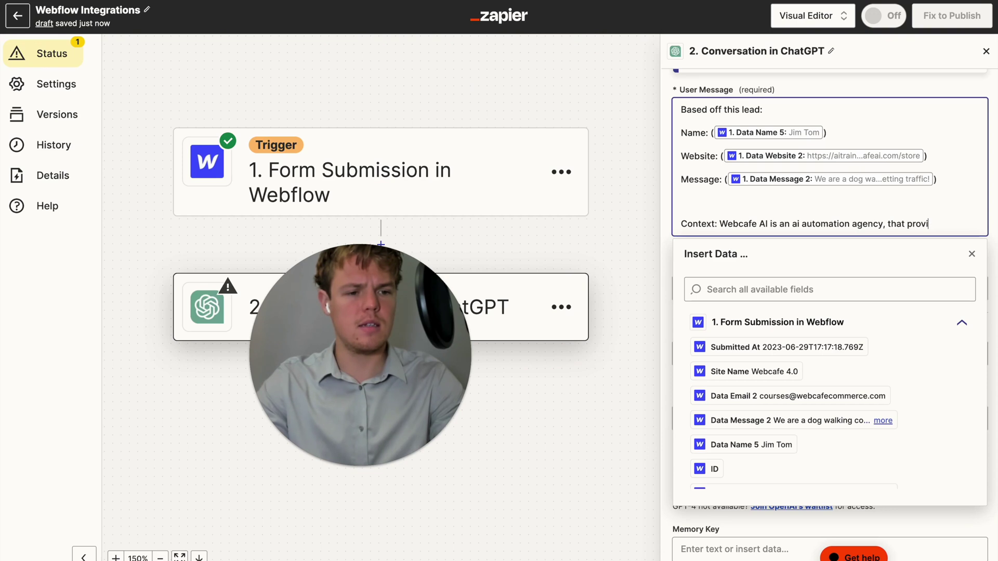
text(des ai as a ser)
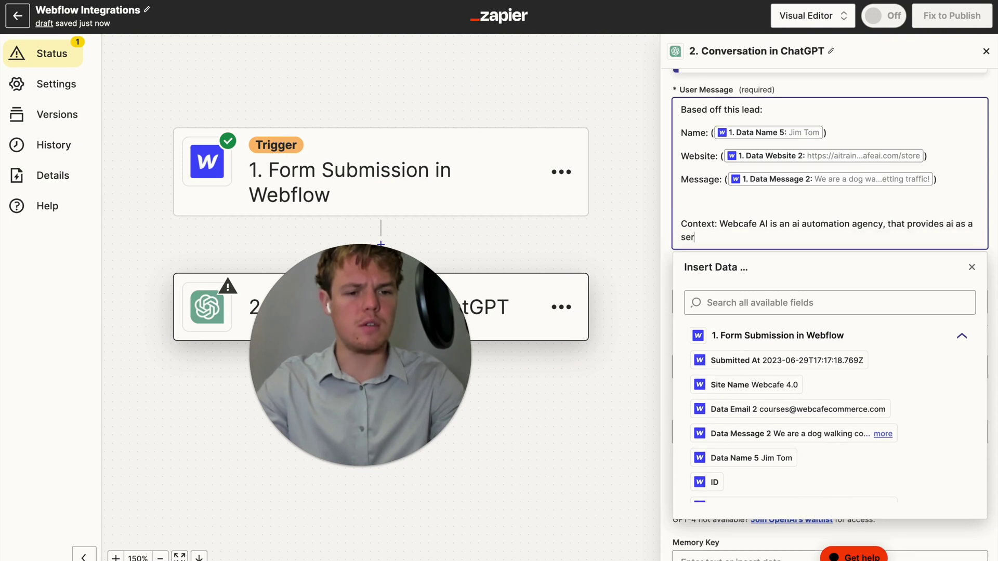
text(vice.)
key(Return)
key(Return)
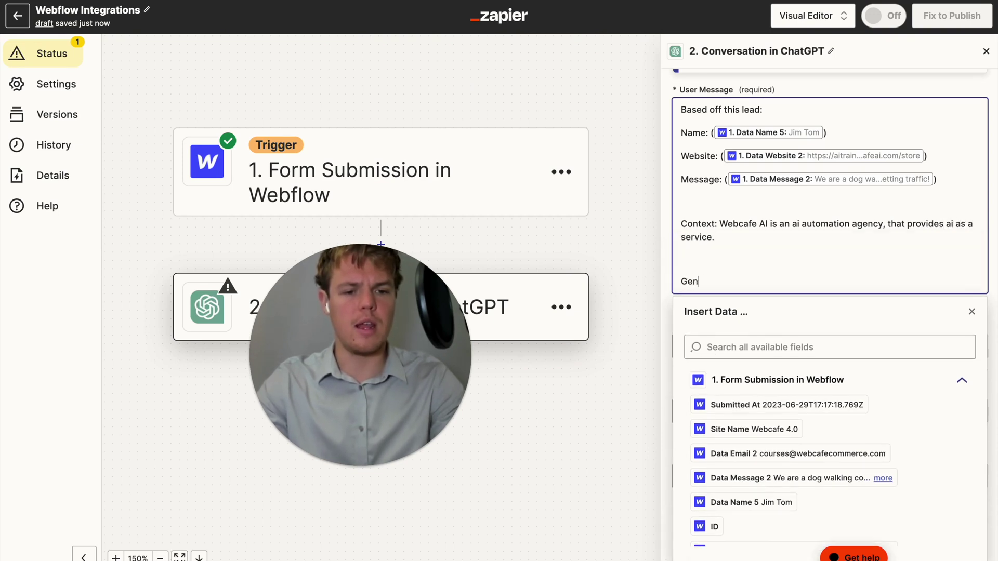
text(Generate )
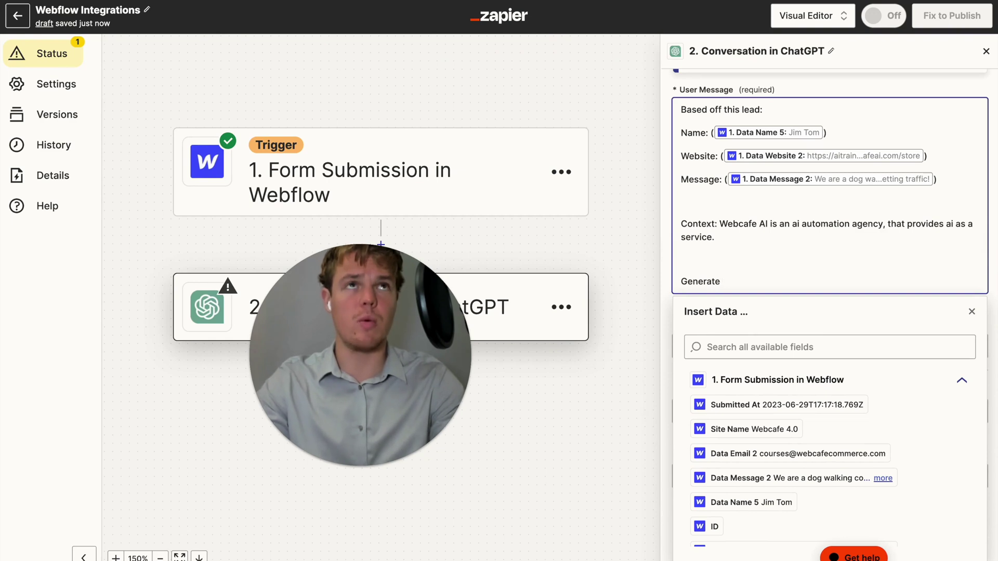
text(the )
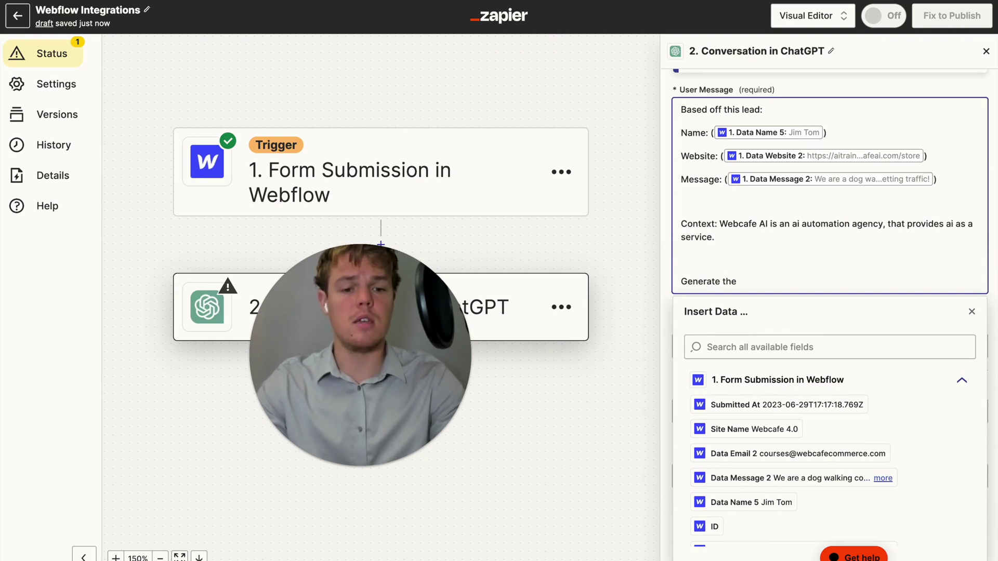
text(email body as a reponse to the lead)
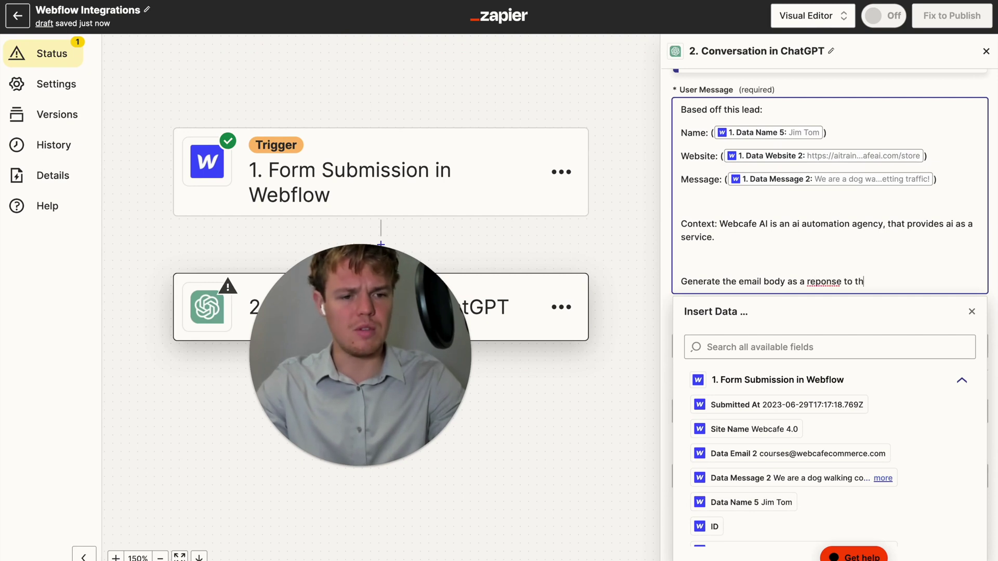
right_click(826, 279)
click(853, 286)
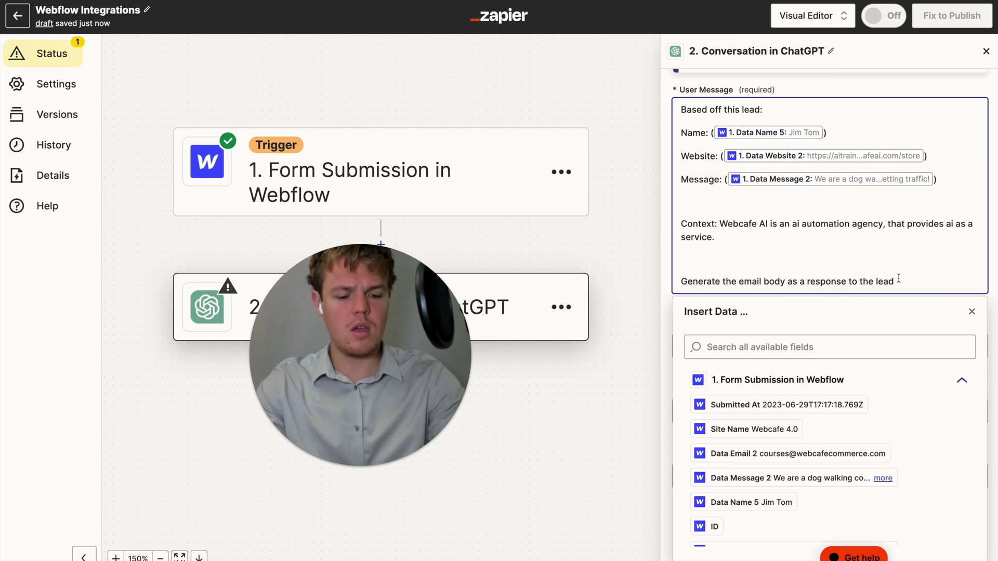
List points to include: 1-2 week implementation and backend handling of AI usage
text(, make sure to in)
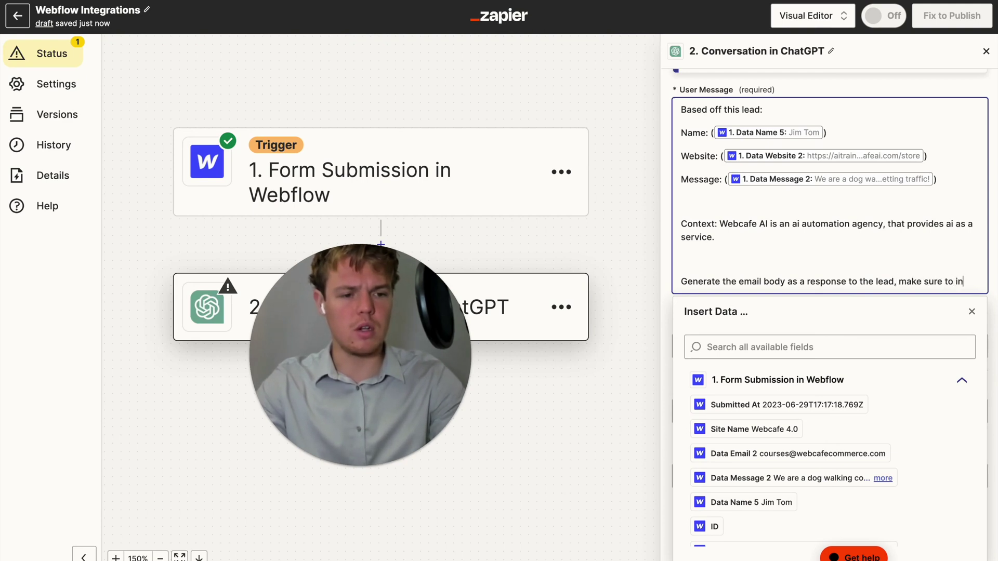
text(clude:)
key(Return)
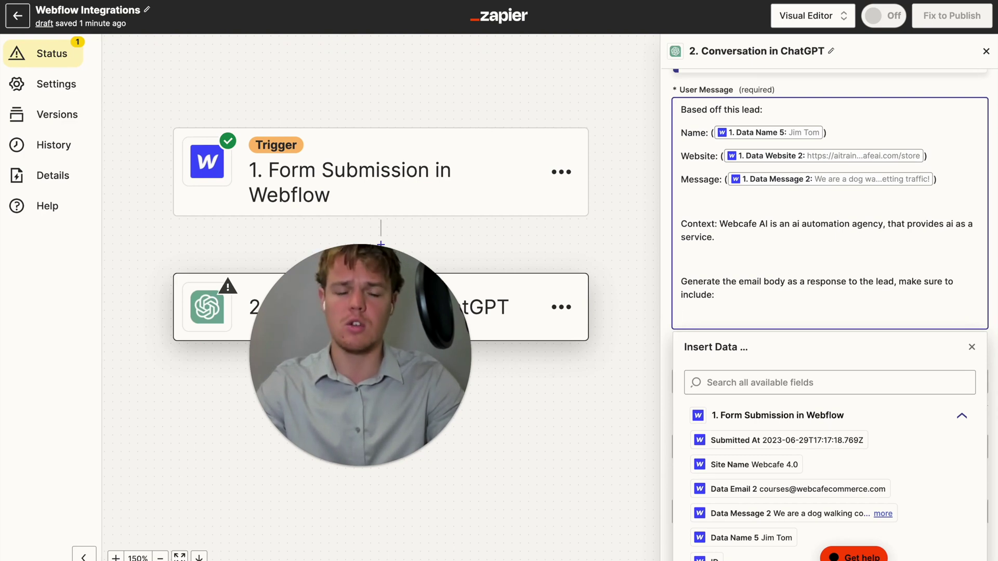
text(Typically it takes 1-2 weeks)
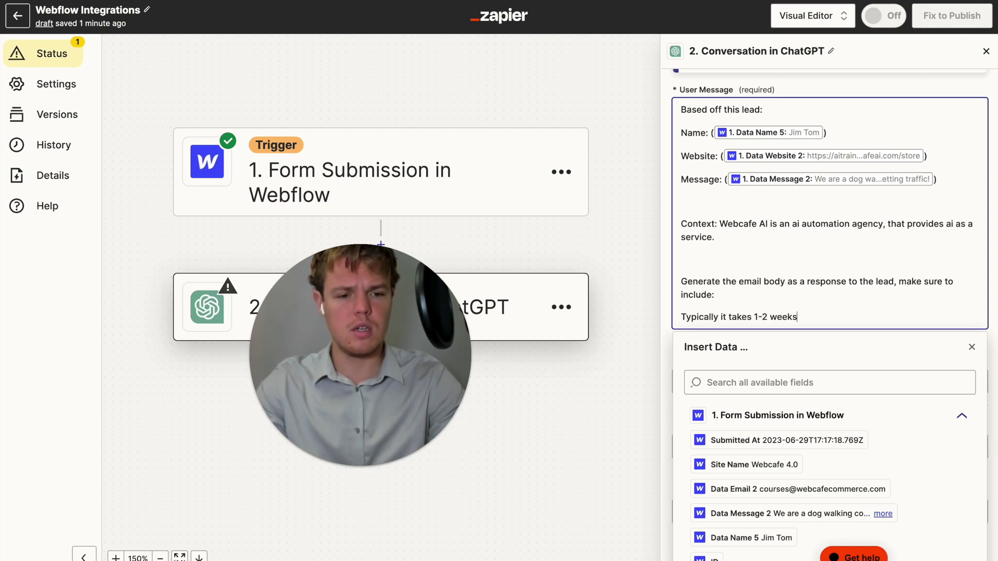
text( to implement)
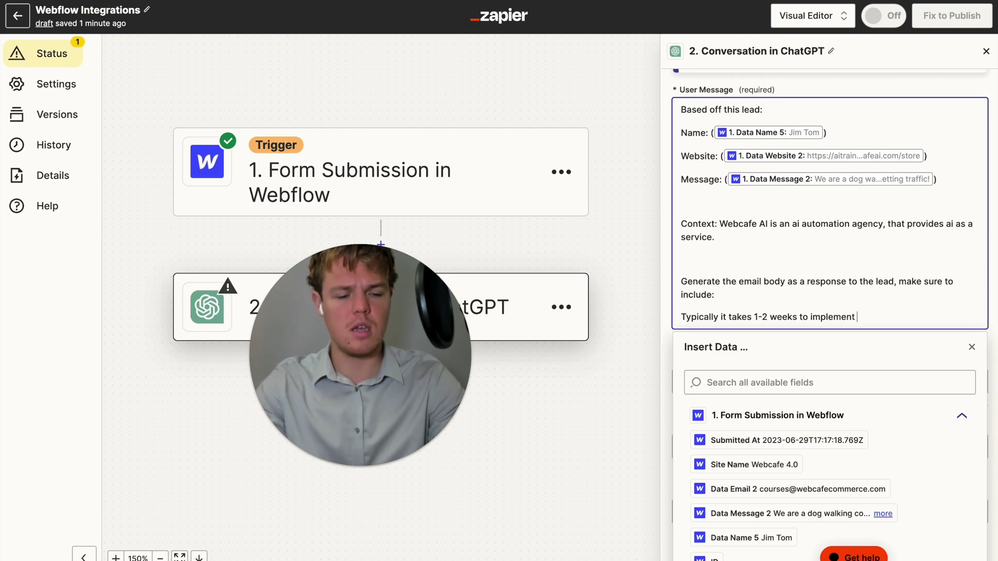
text( ai automation)
key(Return)
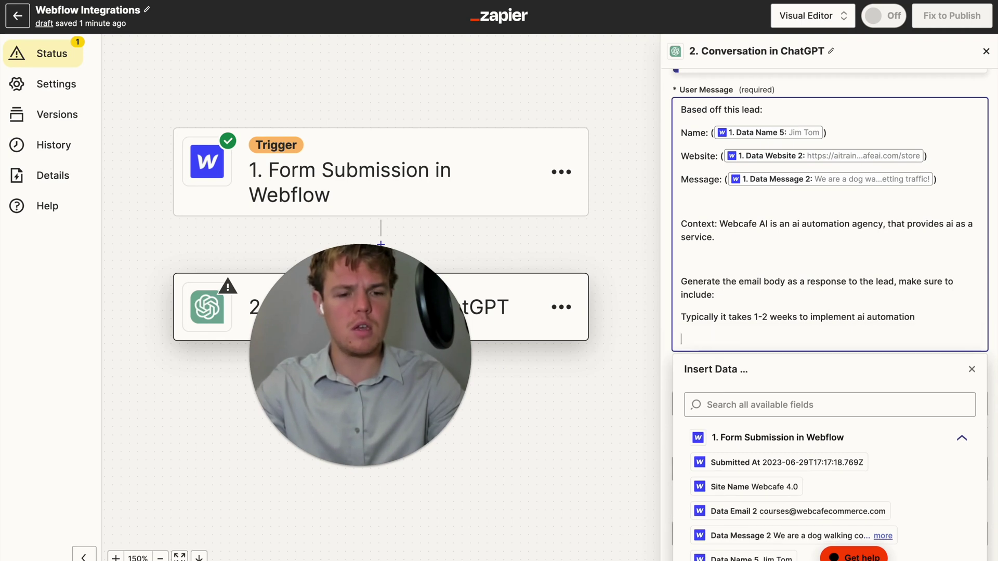
text(We)
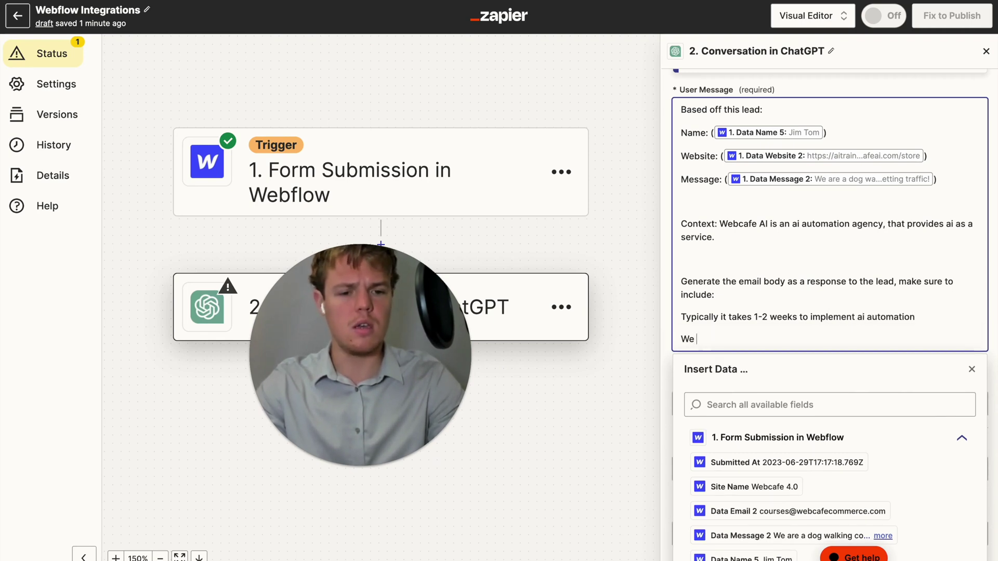
text( can handle all ai automation on)
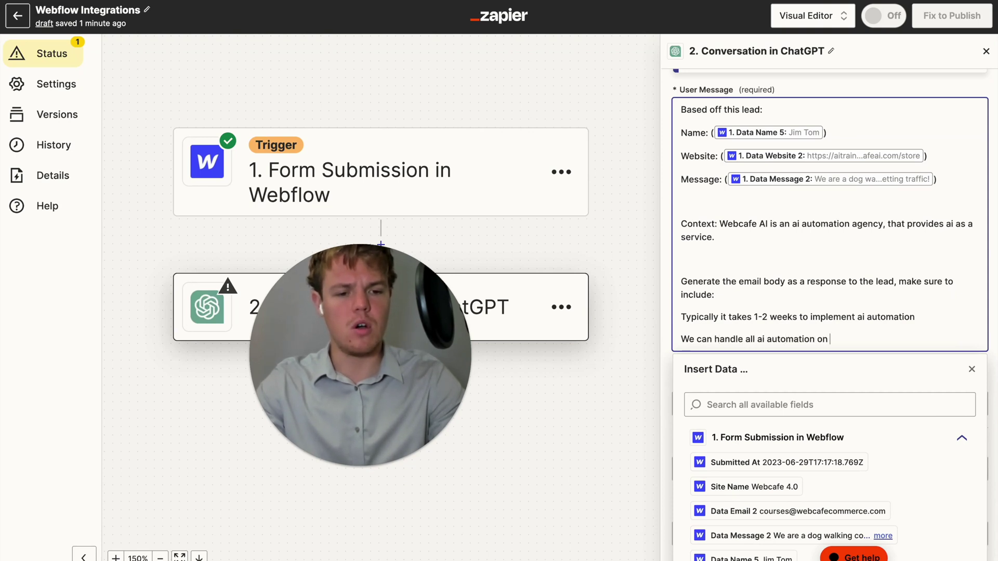
text( our backend )
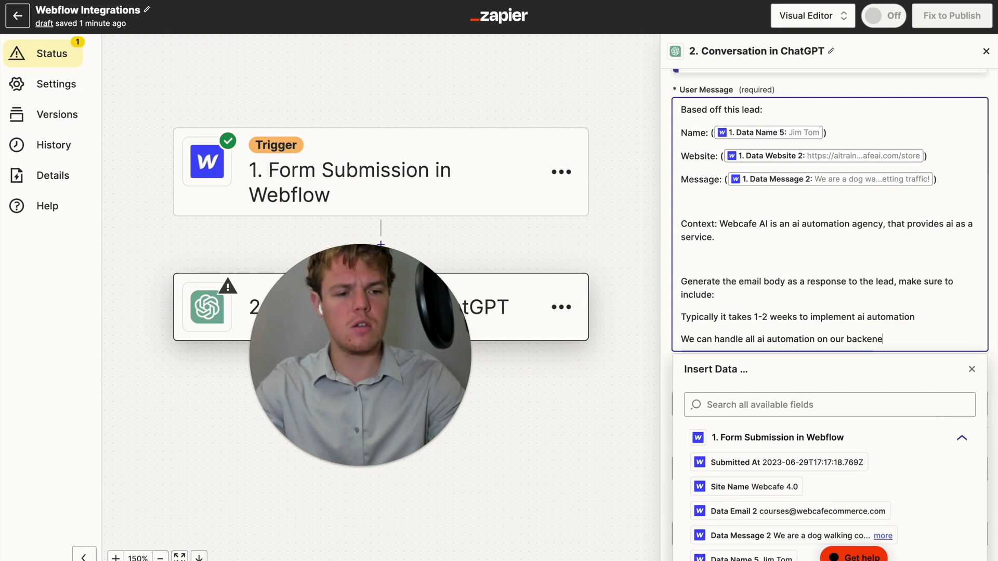
text(so)
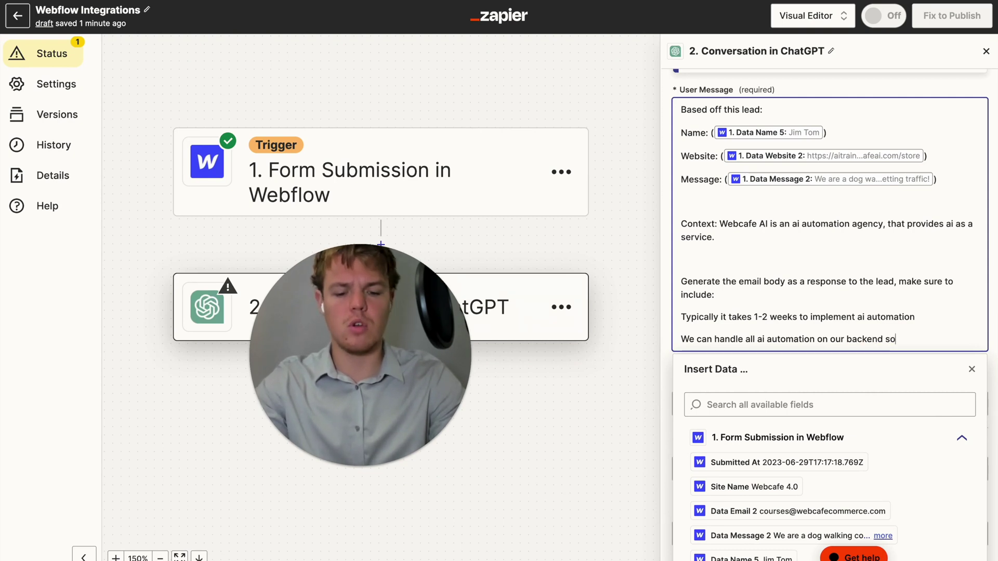
text( you dont )
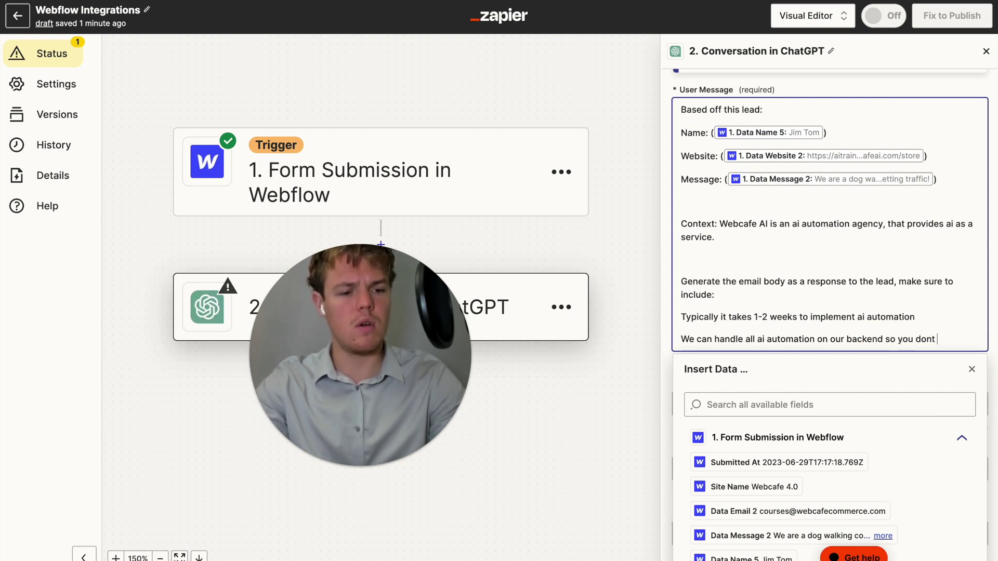
text(have to worr)
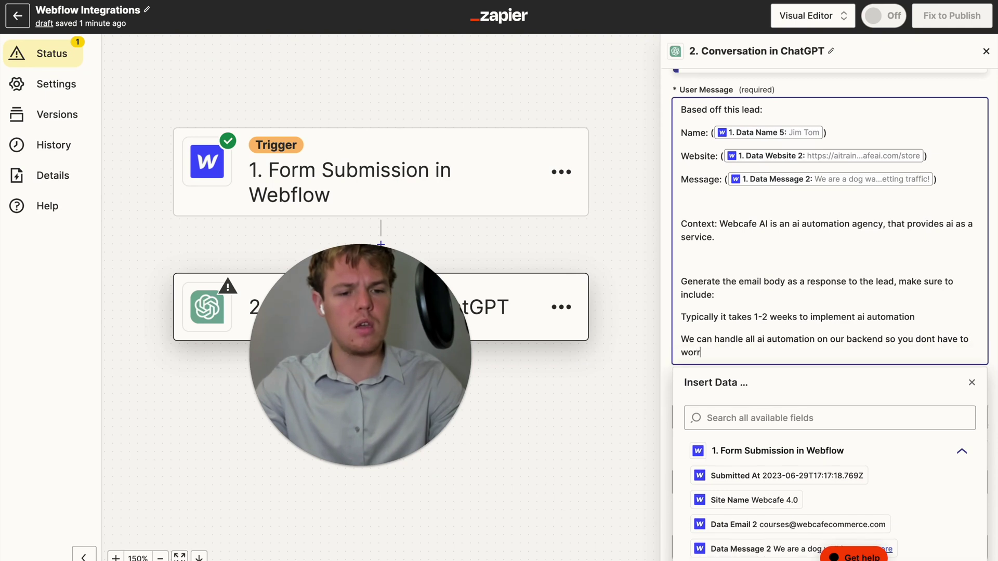
text(y about ai us)
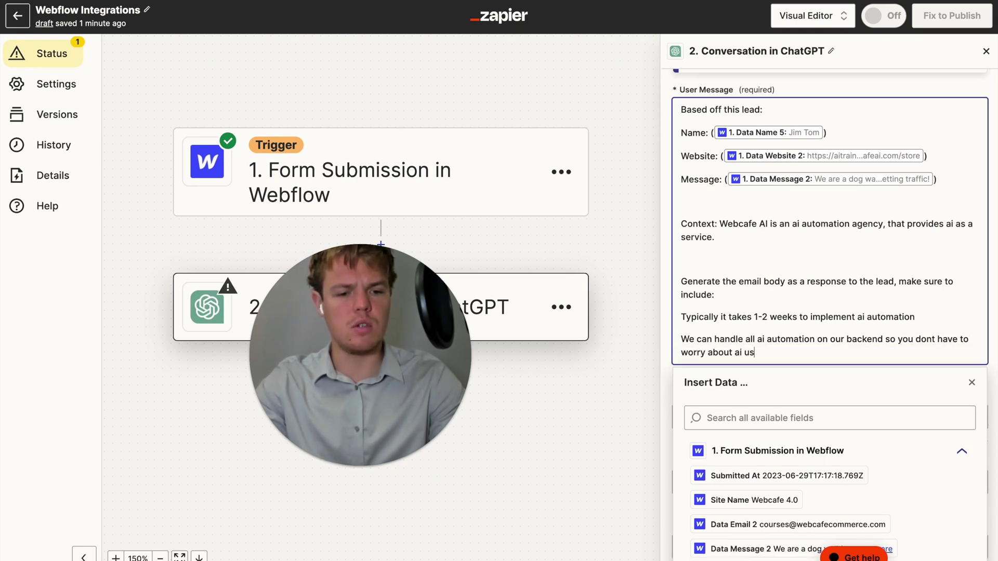
text(age or cost.)
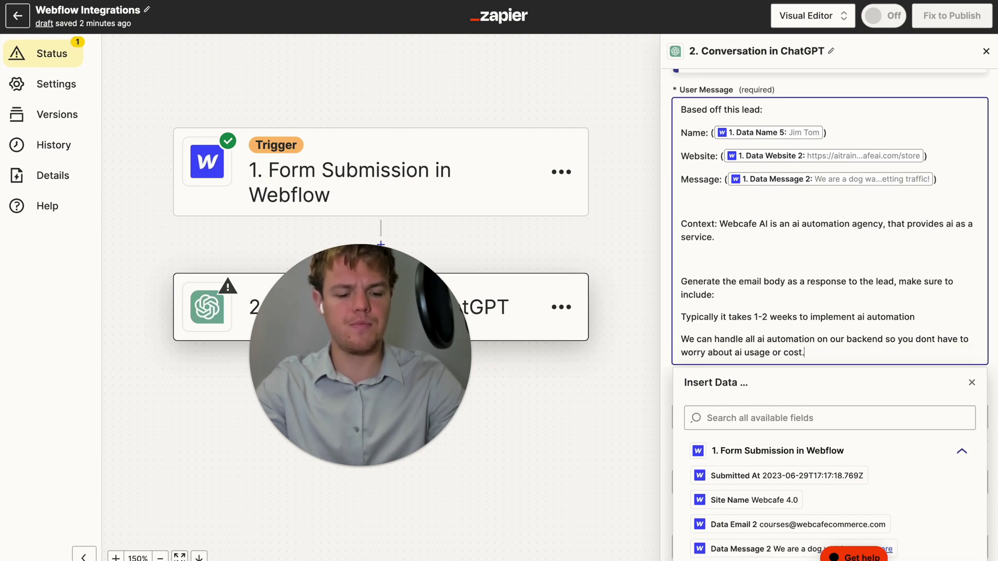
key(Return)
key(Return)
Add 'Parameter: max 4 sentences, generate just the body no text before or after', fixing 'sentences'
text(param)
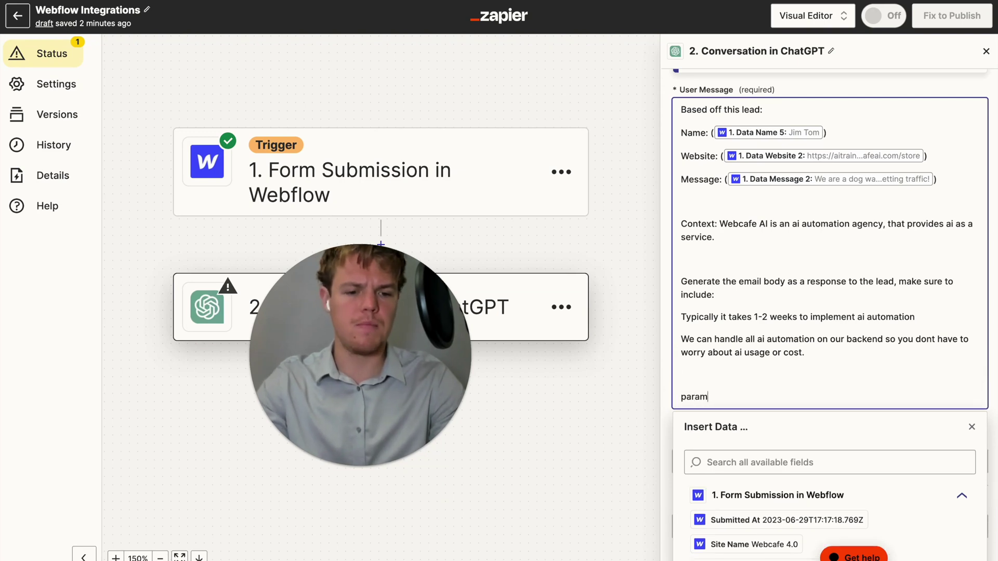
key(BackSpace)
key(BackSpace)
key(BackSpace)
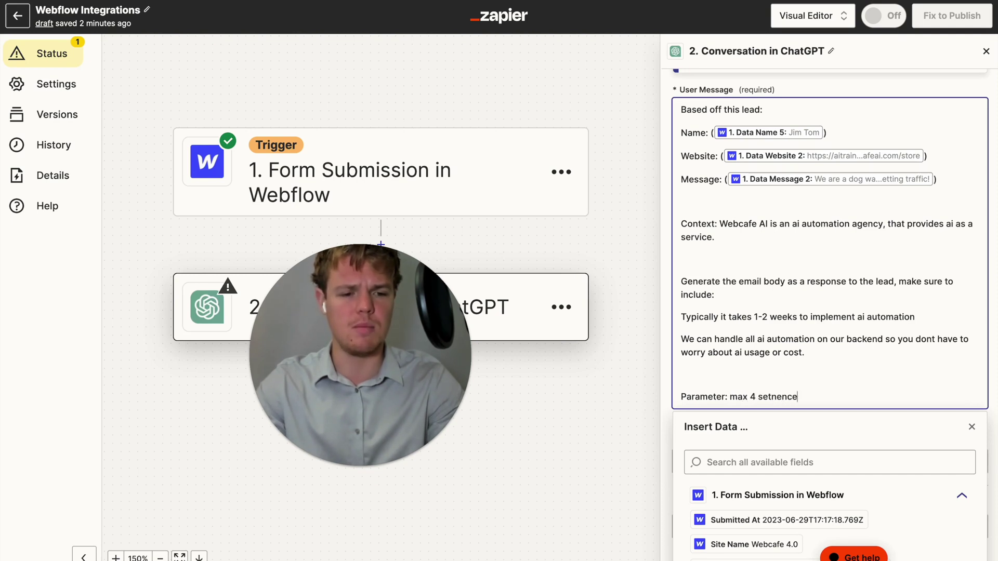
key(BackSpace)
key(BackSpace)
key(BackSpace)
key(BackSpace)
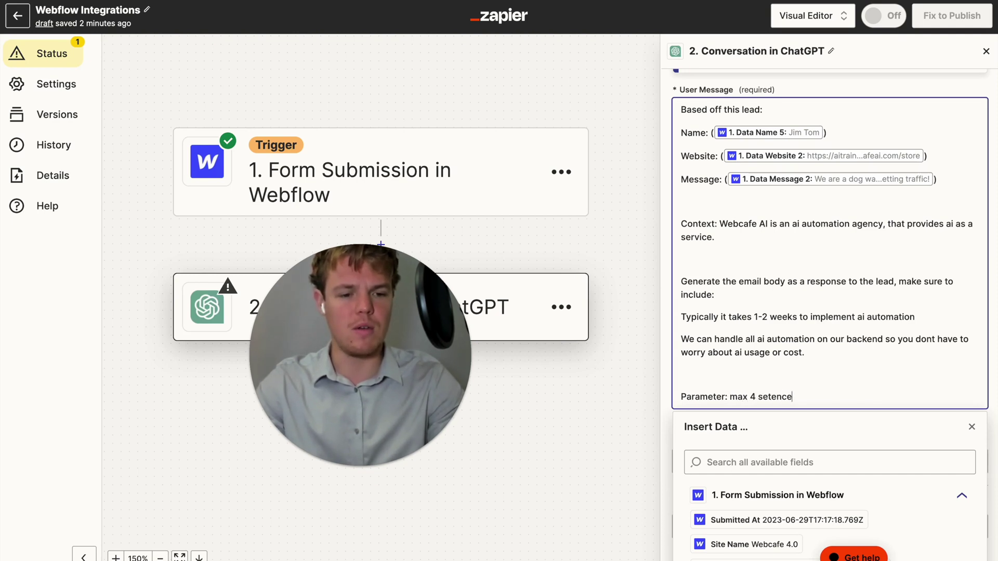
text(s)
key(Up)
key(Up)
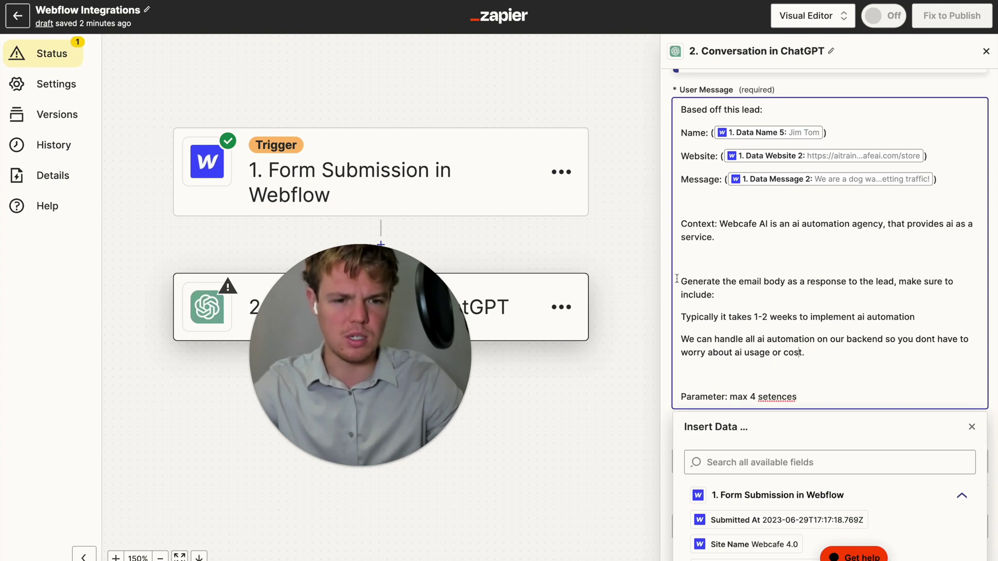
click(774, 301)
right_click(775, 301)
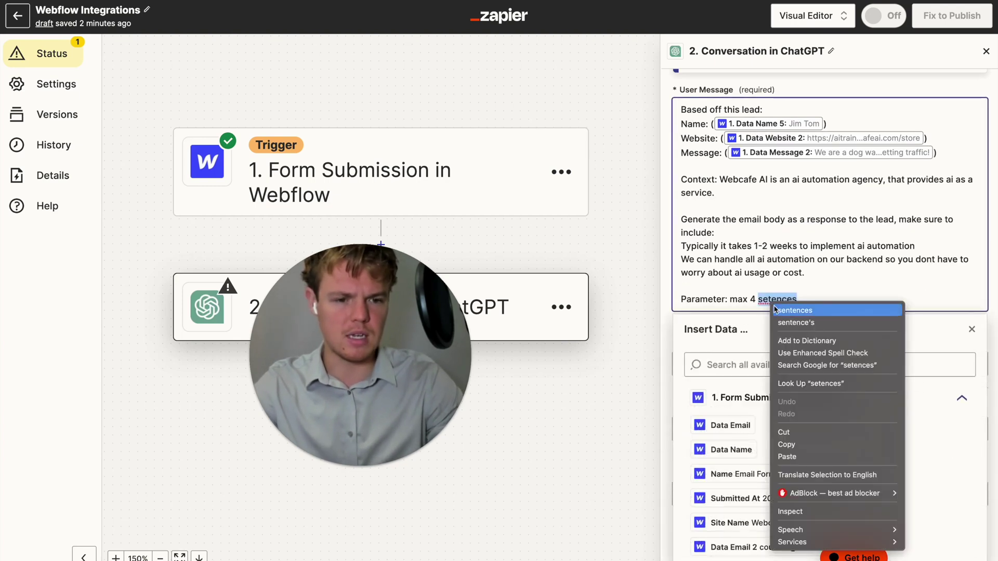
click(795, 310)
text(, gen)
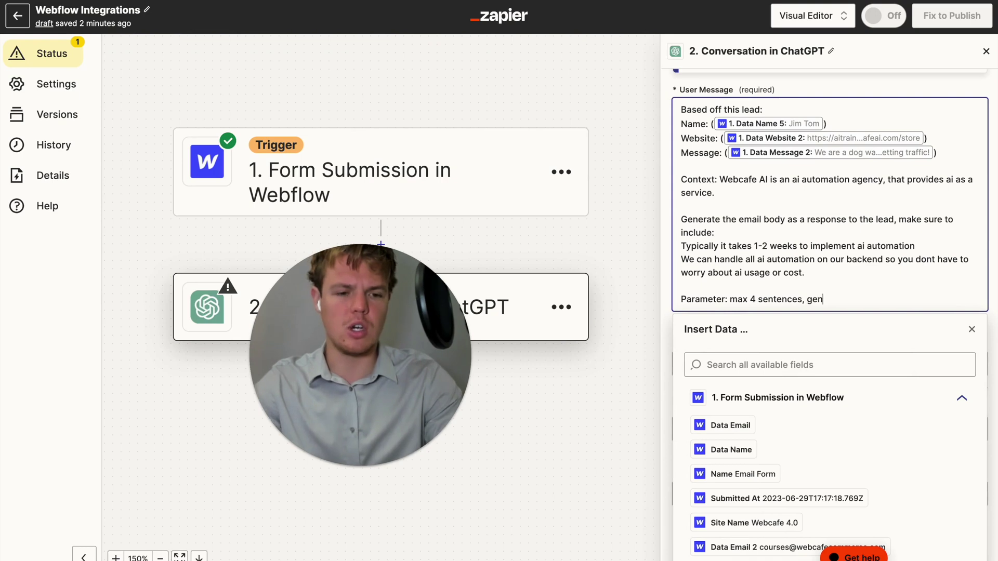
text(erate just the bod)
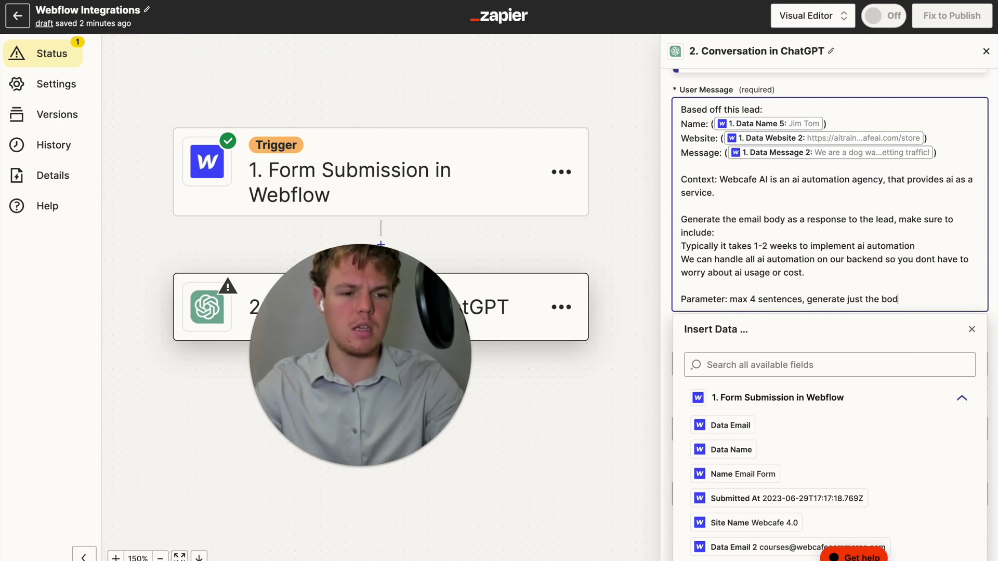
text(y no text be)
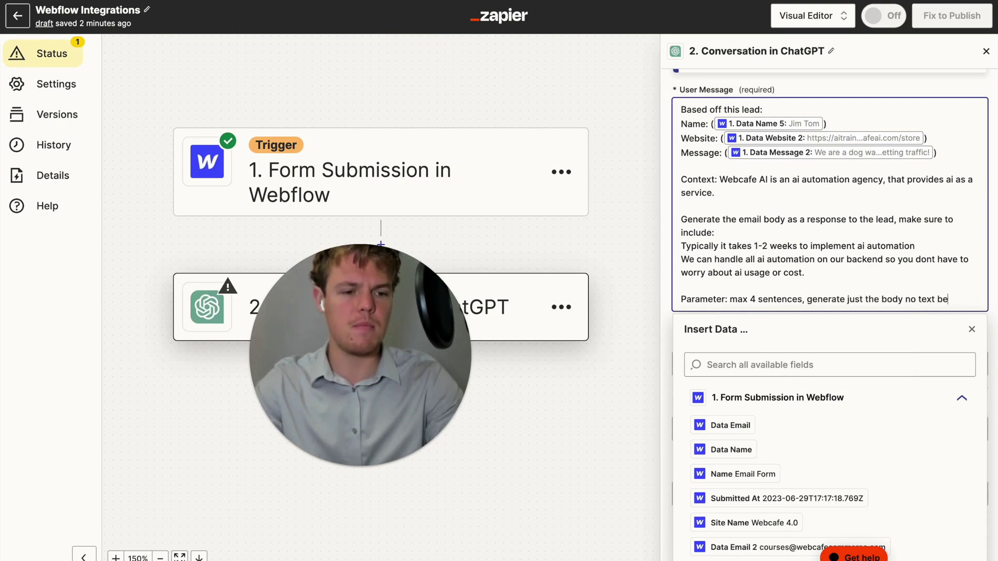
text(fore or after)
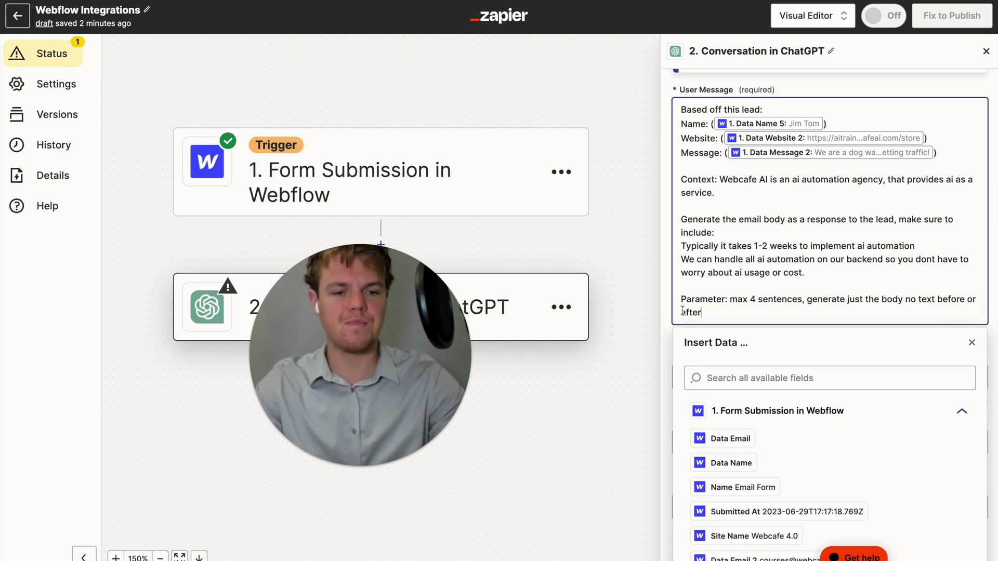
Set the ChatGPT step's Model to gpt-4
click(685, 332)
scroll(685, 331, down, 2)
scroll(684, 332, down, 5)
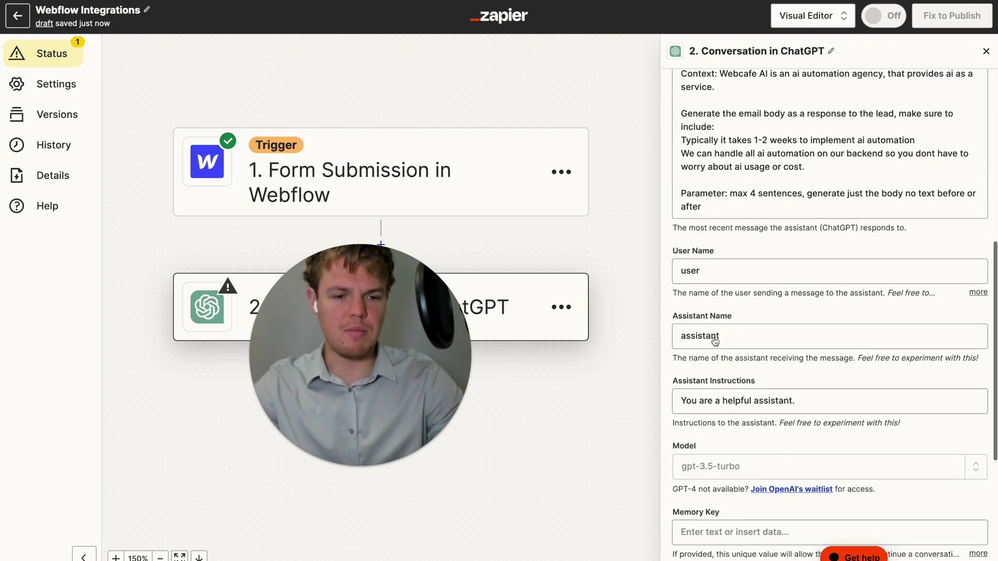
click(746, 344)
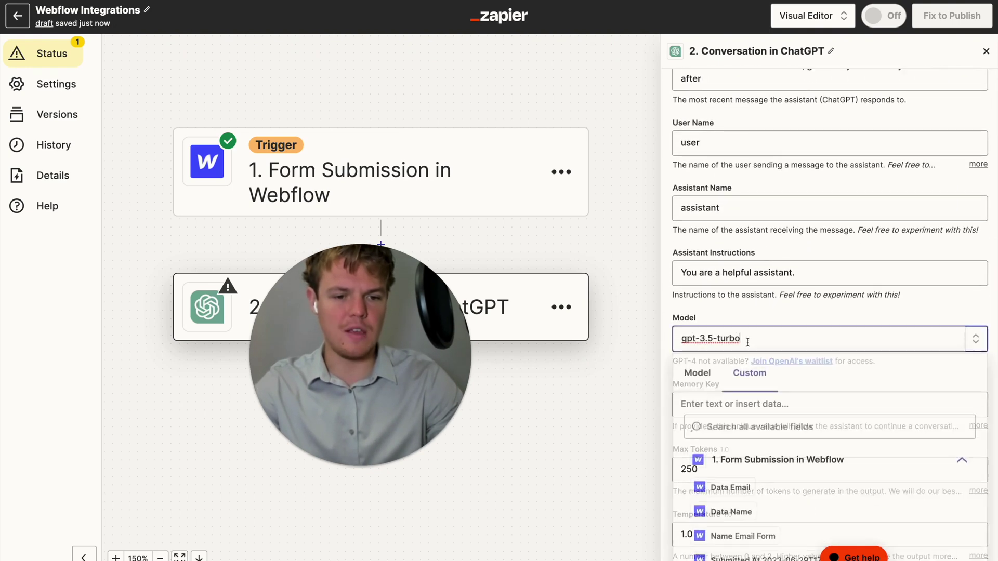
click(695, 374)
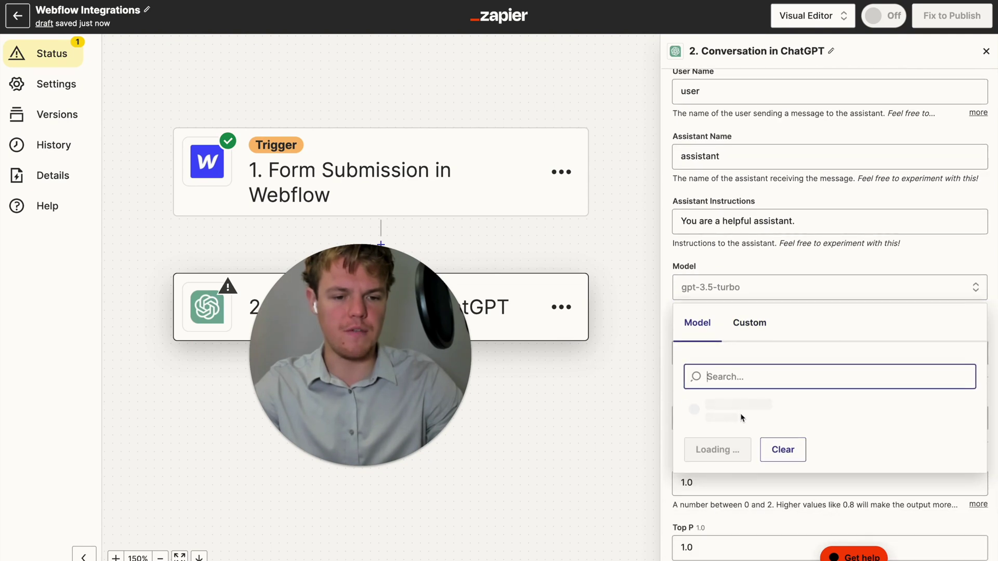
click(727, 408)
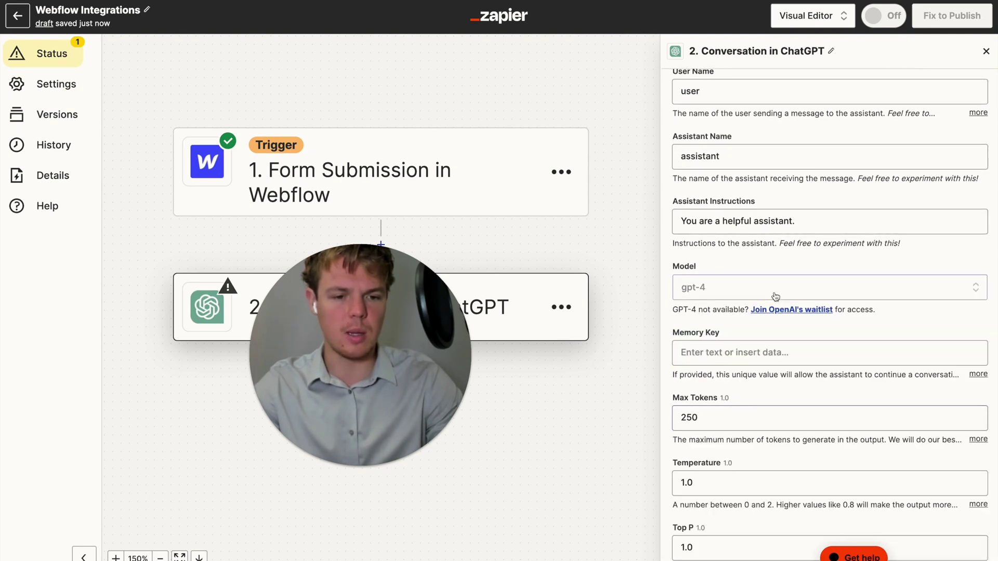
scroll(745, 326, down, 1)
click(744, 322)
text(emwebflow)
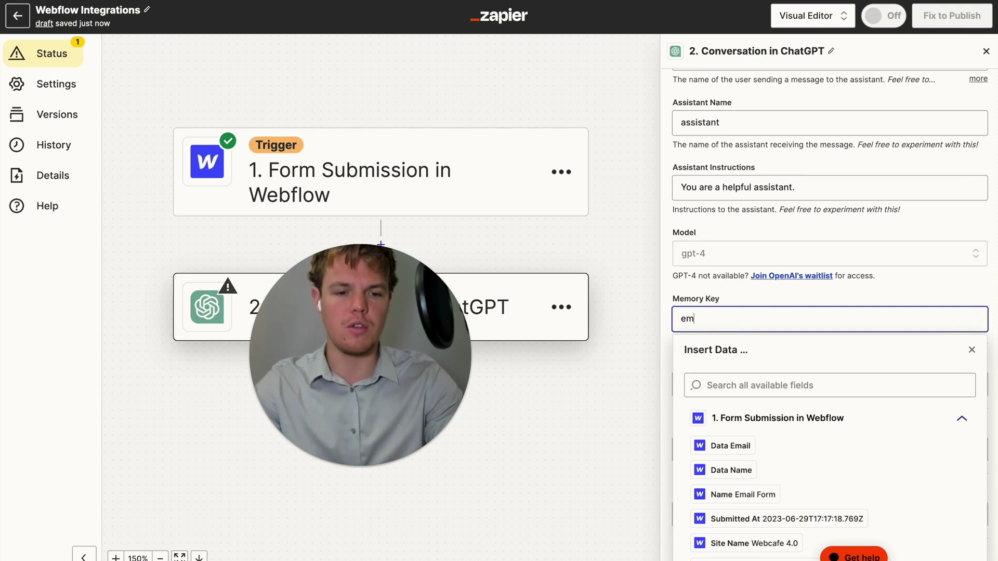
click(720, 301)
scroll(725, 309, down, 2)
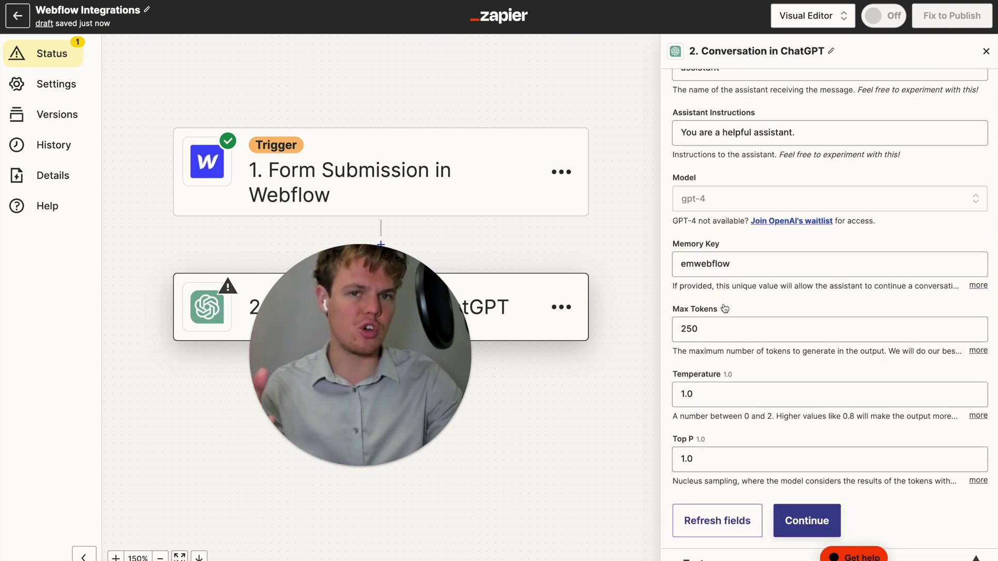
click(825, 519)
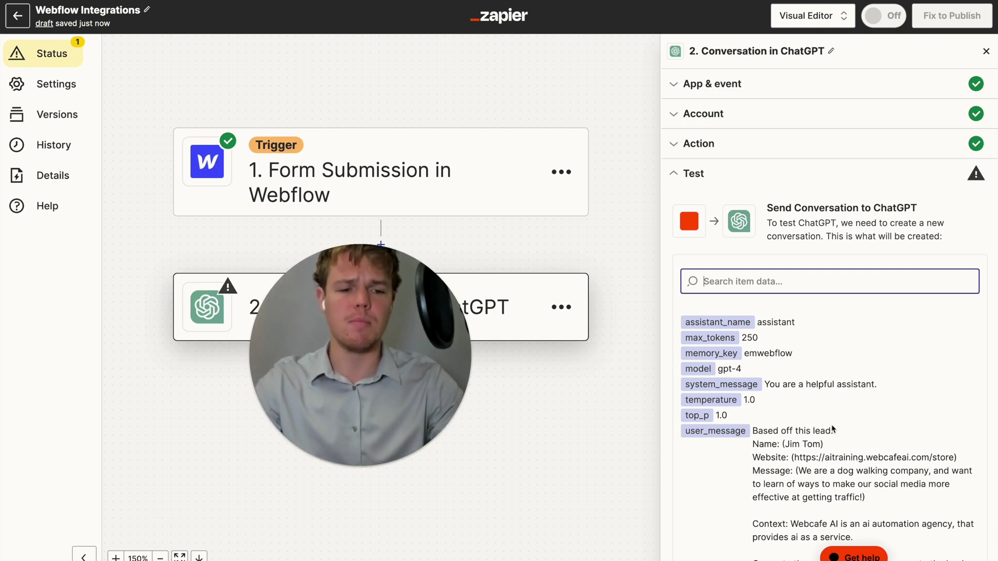
scroll(832, 427, down, 3)
scroll(820, 262, down, 2)
Test the ChatGPT step and review its drafted reply to the dog-walking lead
click(783, 549)
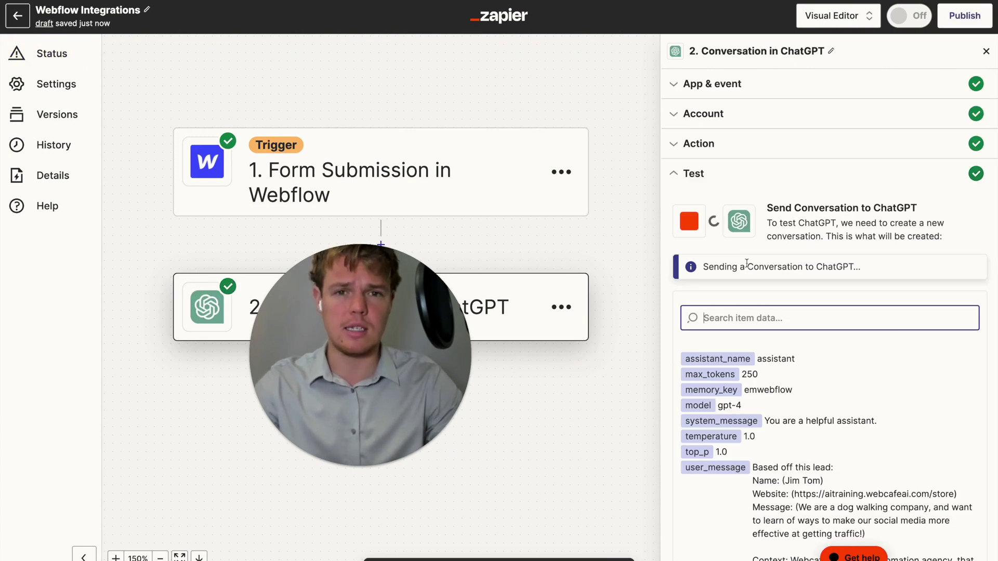
scroll(878, 398, down, 8)
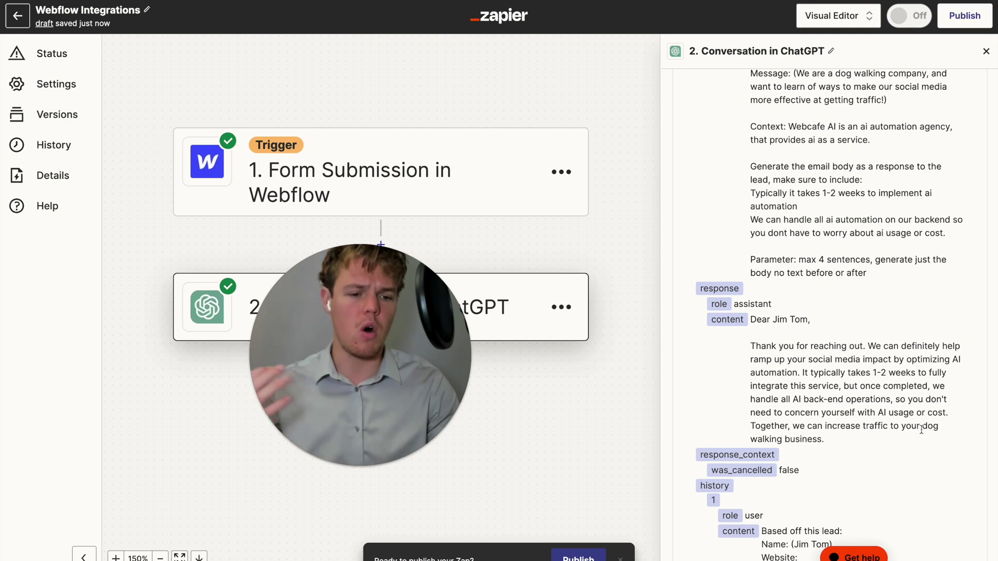
scroll(879, 399, down, 1)
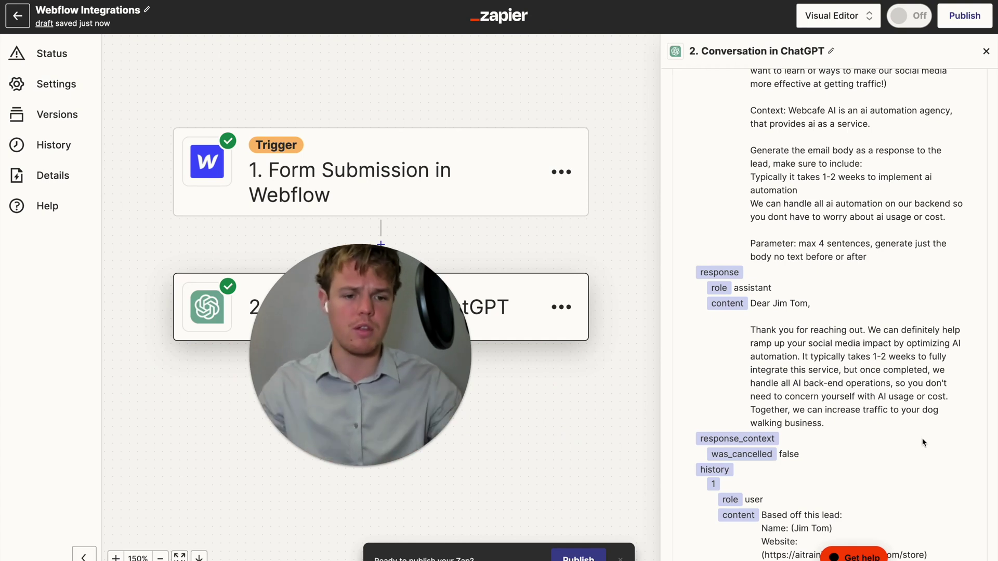
drag(635, 406, 638, 399)
scroll(638, 400, down, 4)
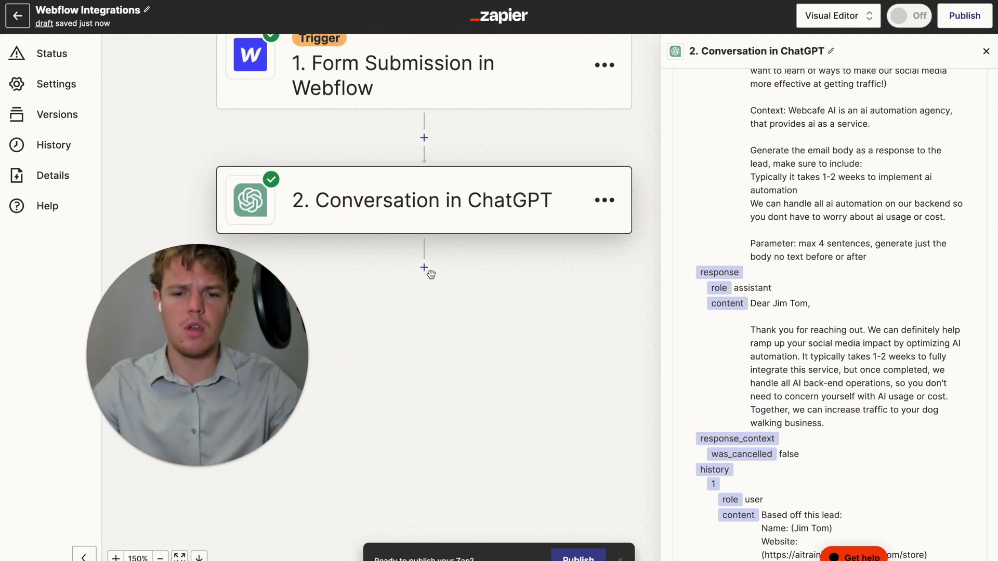
Add a Gmail step after ChatGPT with the Create Draft event
scroll(433, 291, up, 4)
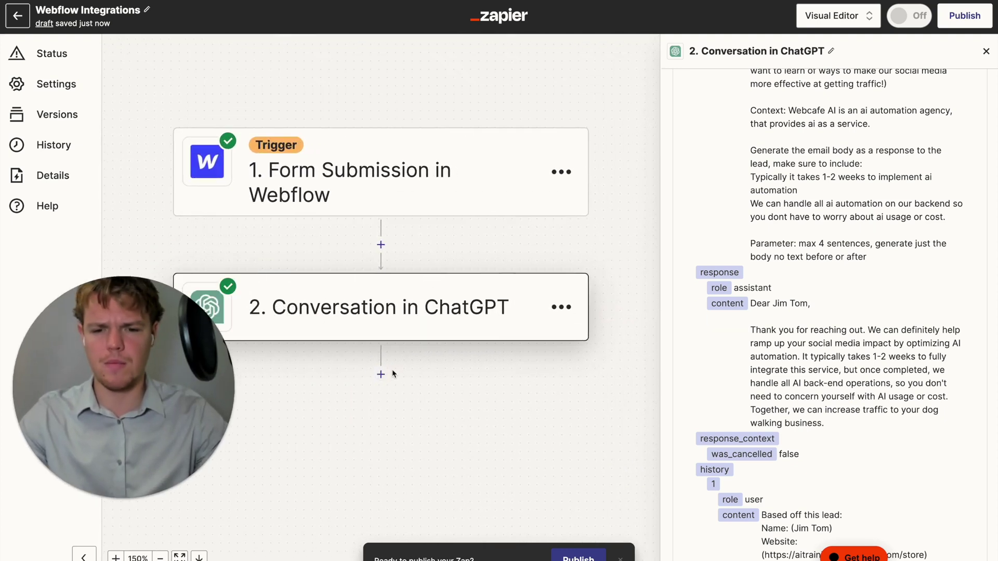
click(380, 375)
text(gmail)
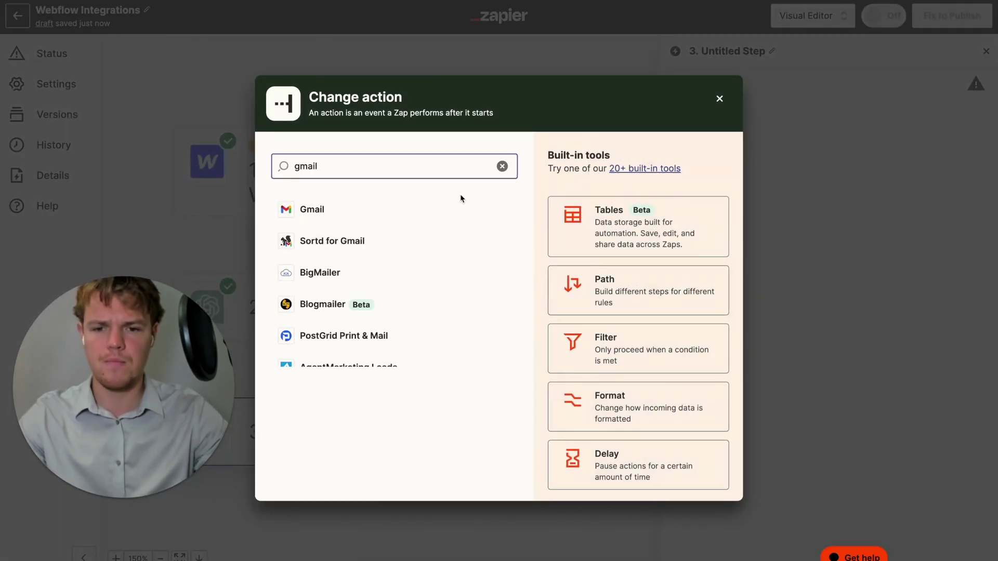
double_click(444, 210)
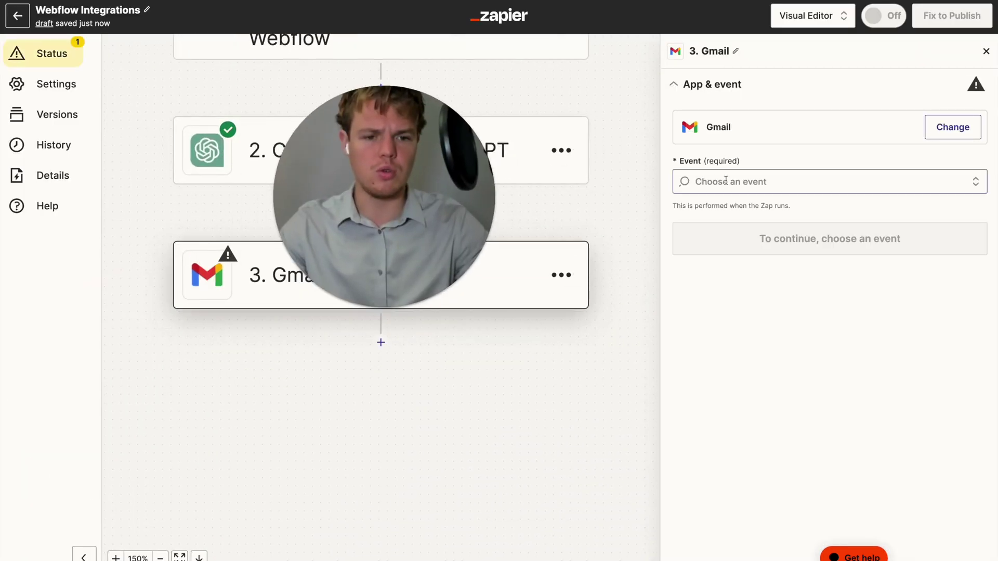
click(726, 180)
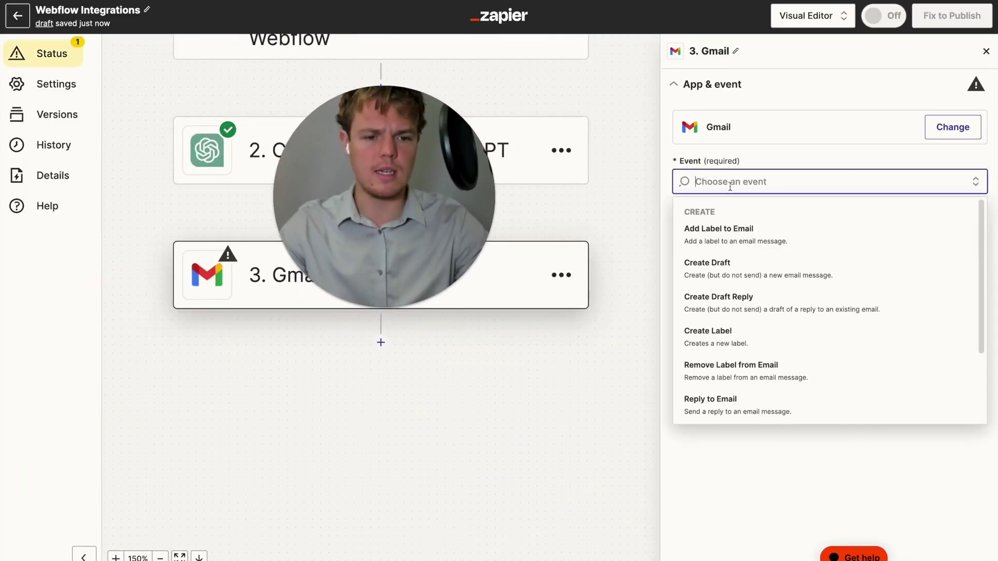
click(691, 270)
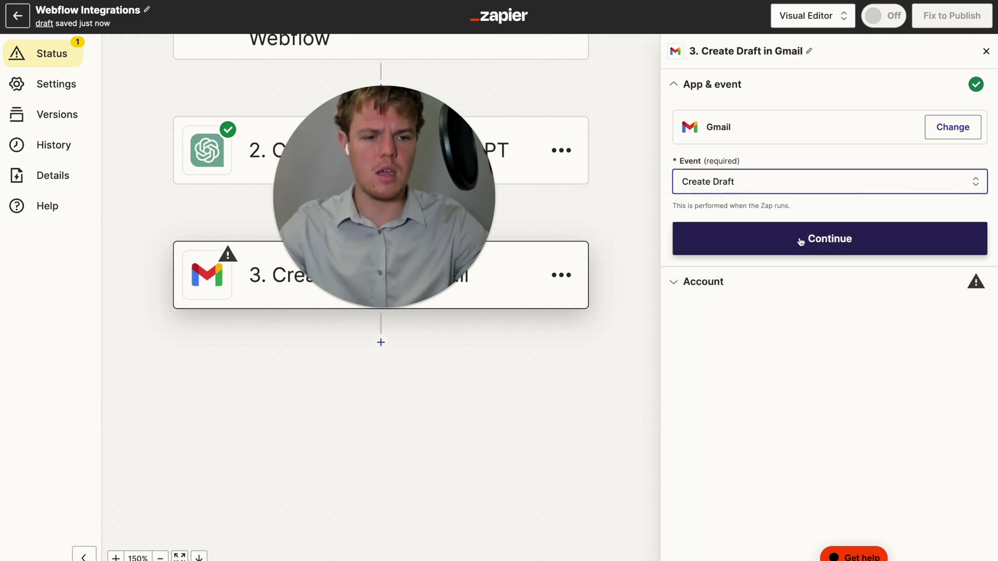
click(790, 248)
Connect the Gmail account to the Create Draft step and continue to its action settings
click(945, 163)
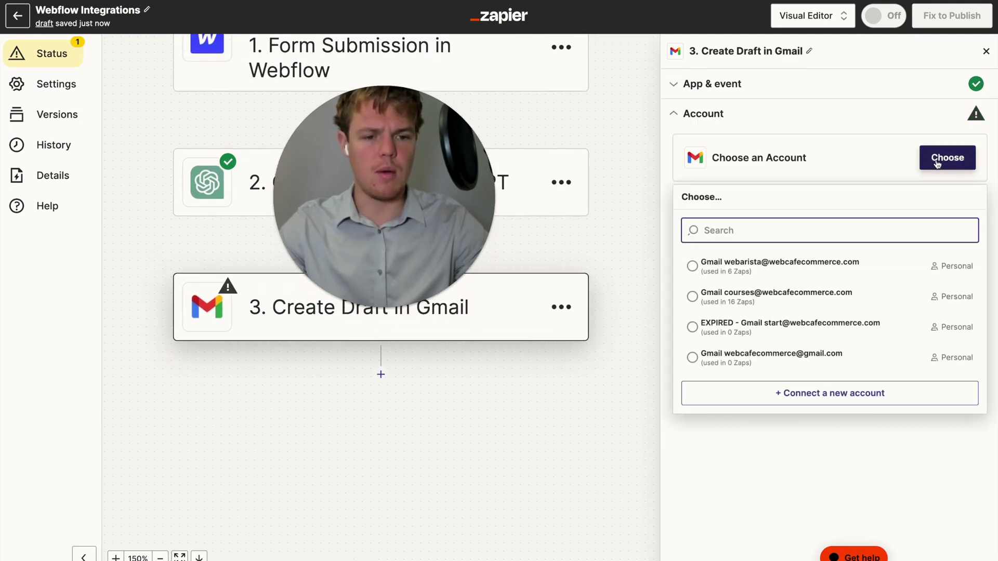
click(805, 282)
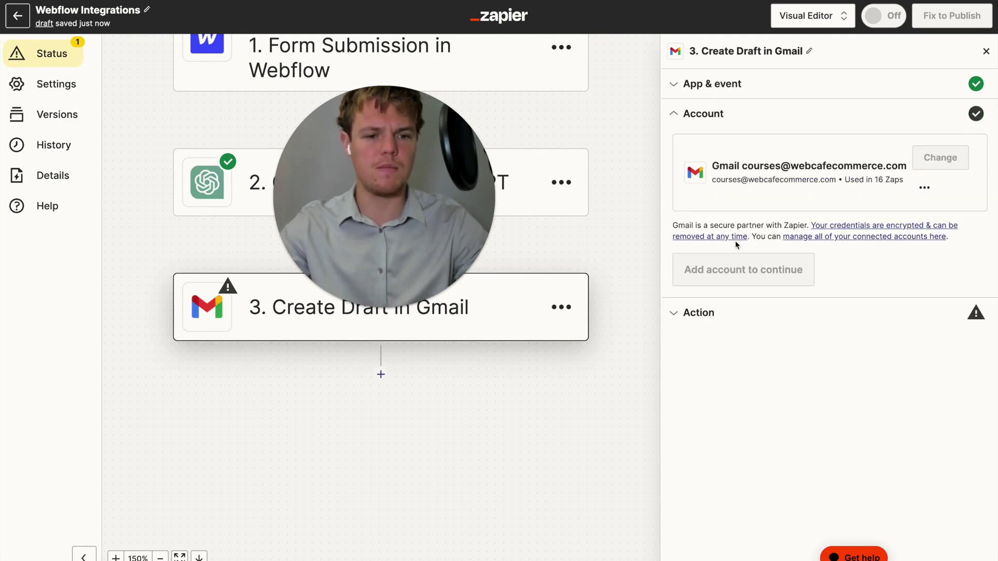
click(729, 272)
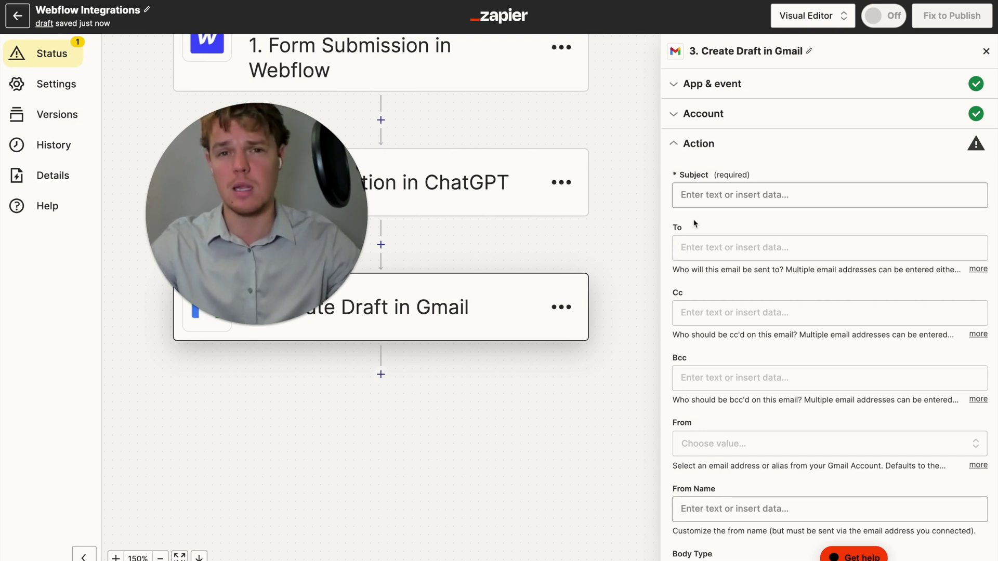
Set the draft's Subject to 'Webcafe AI Helps With Streamlining Processes'
click(726, 198)
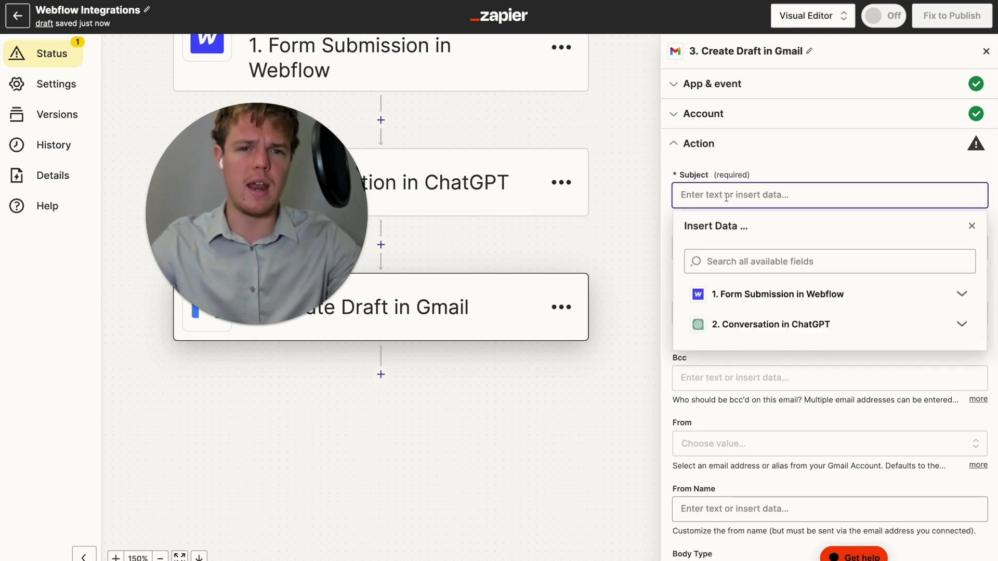
text(Webc)
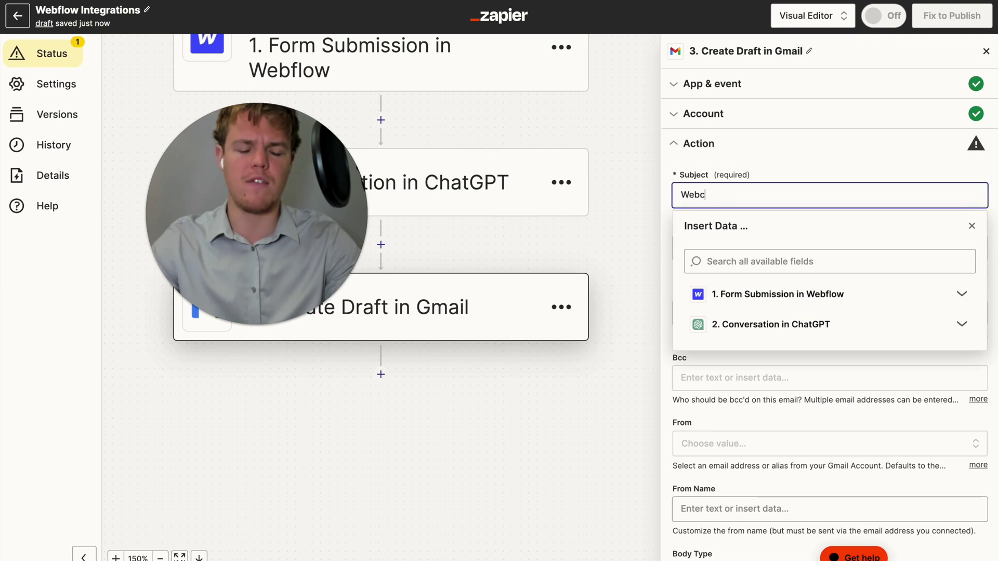
text(afe AI)
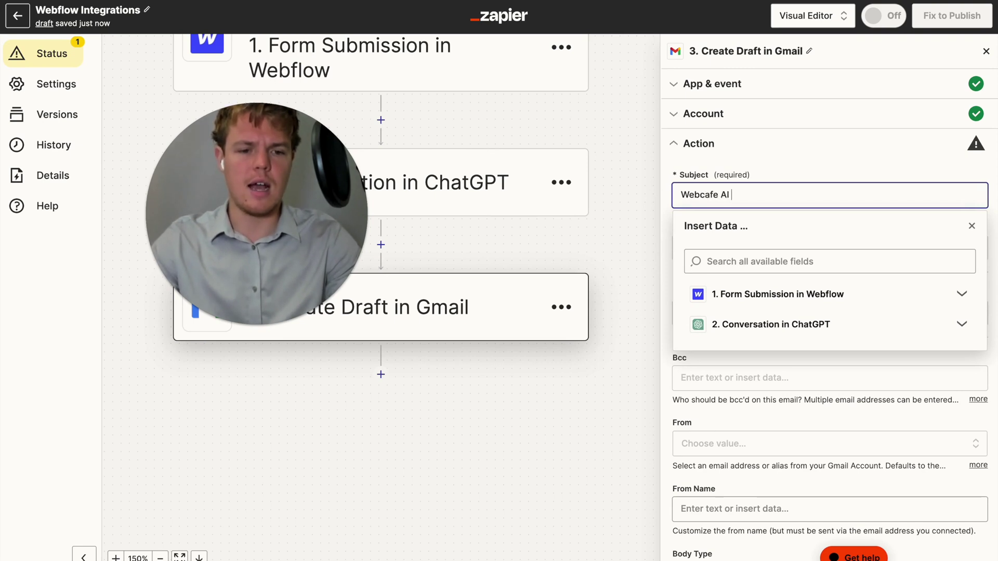
text( Helps With )
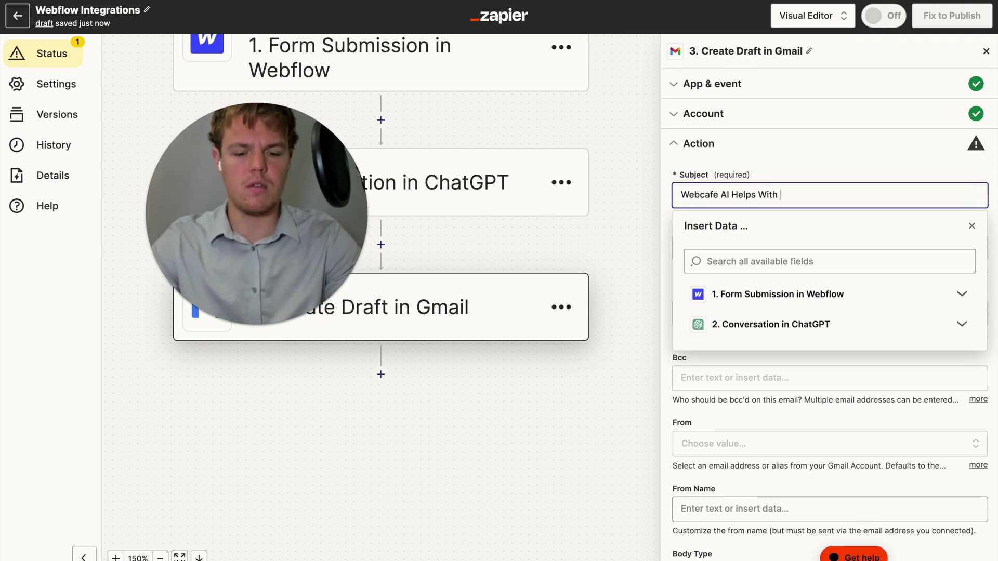
text(Stream)
key(BackSpace)
text(aml)
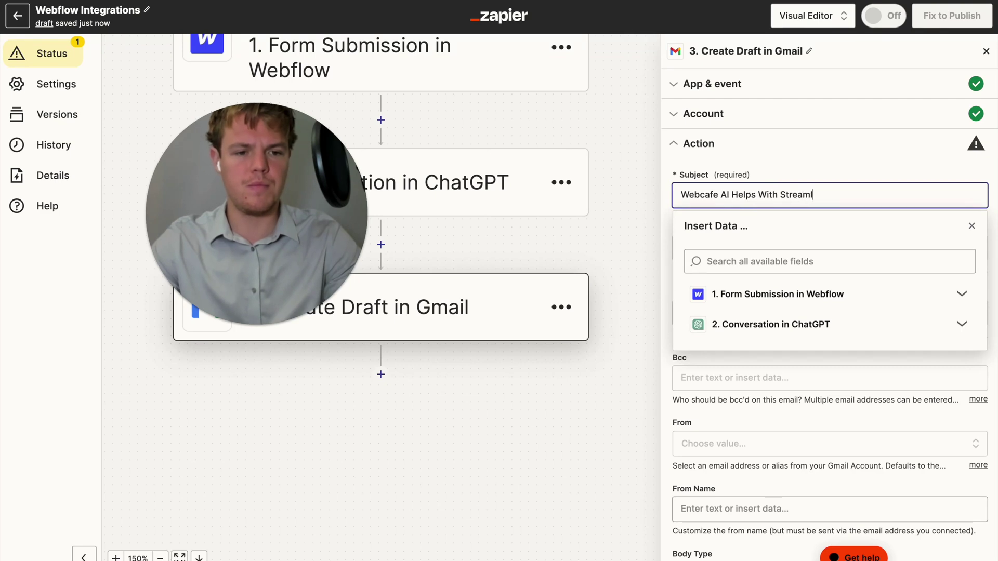
text(ining Proc)
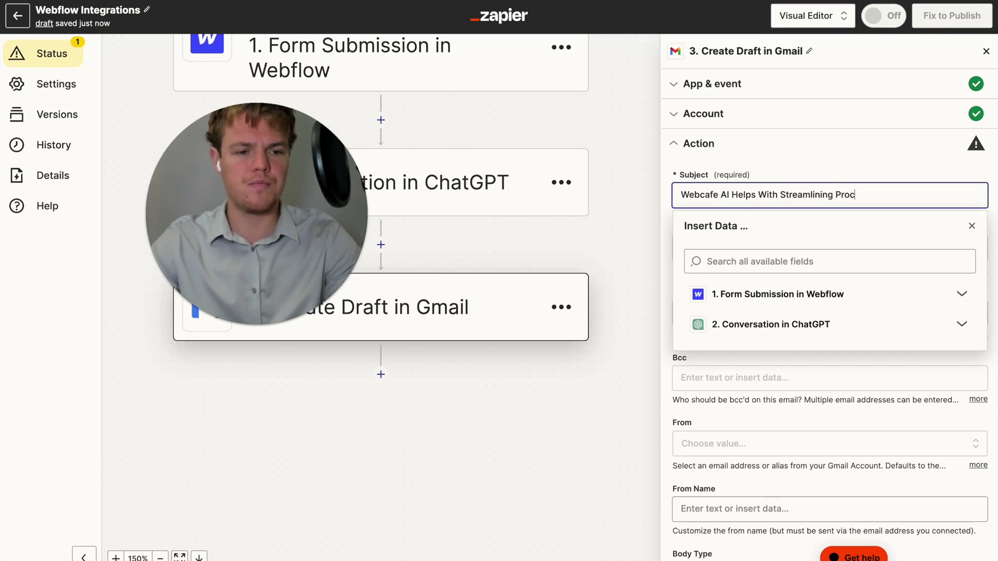
text(esses)
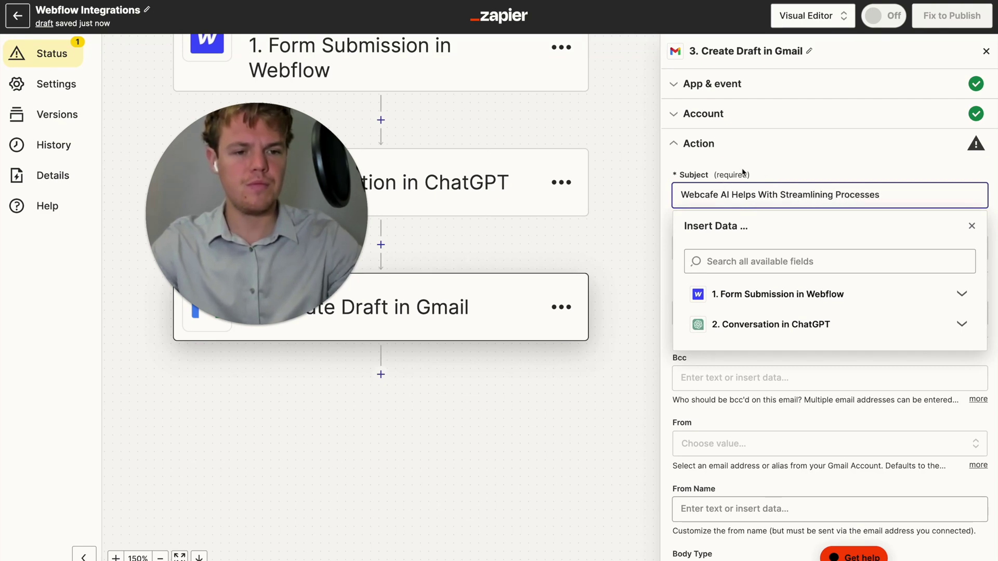
click(776, 188)
Fill the To field with the Webflow form submission's Email 2 data
scroll(776, 189, down, 1)
click(775, 188)
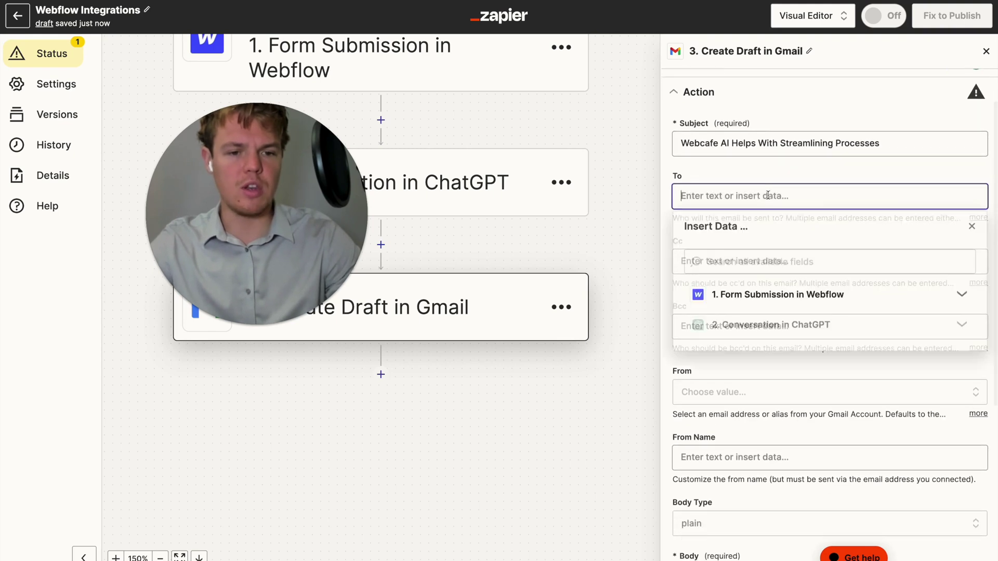
click(779, 295)
scroll(788, 354, down, 2)
click(796, 408)
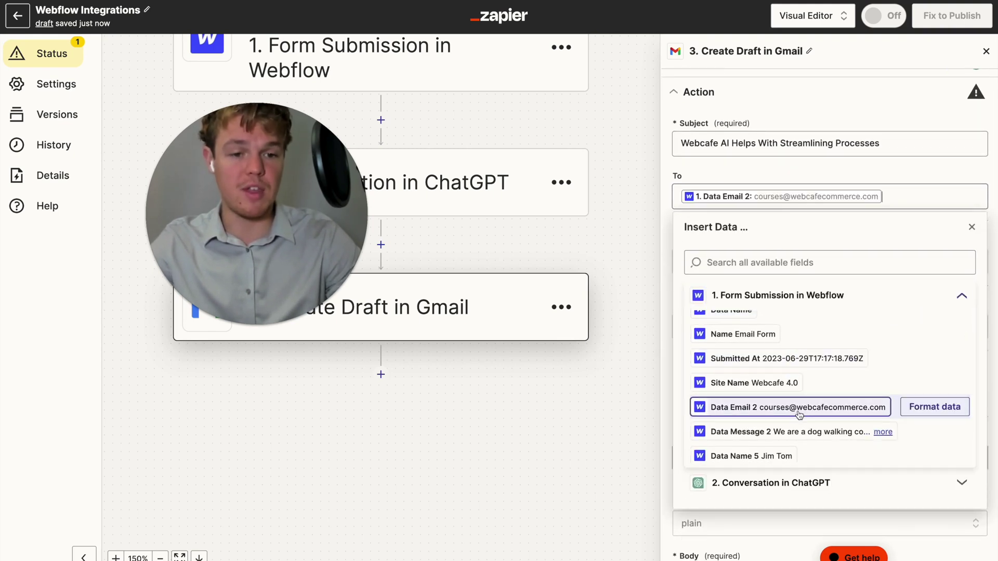
scroll(768, 201, down, 4)
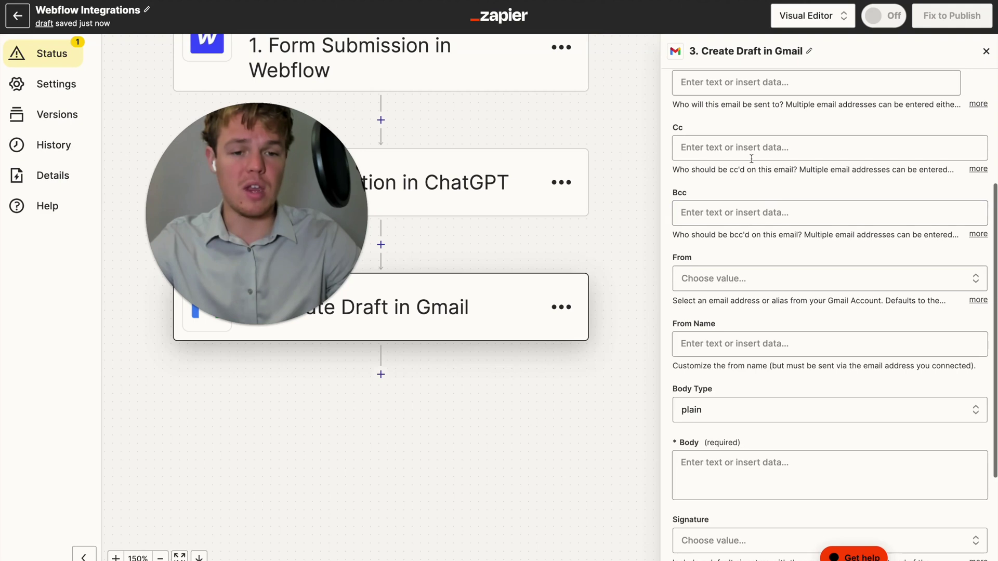
Insert ChatGPT's Assistant Response Message from 2. Conversation into the draft Body
scroll(746, 253, down, 3)
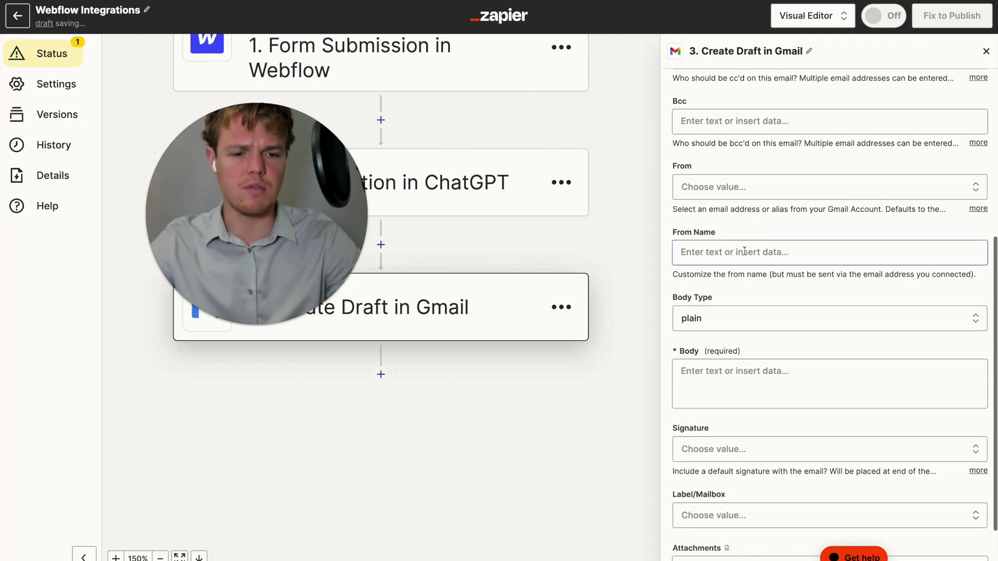
click(737, 292)
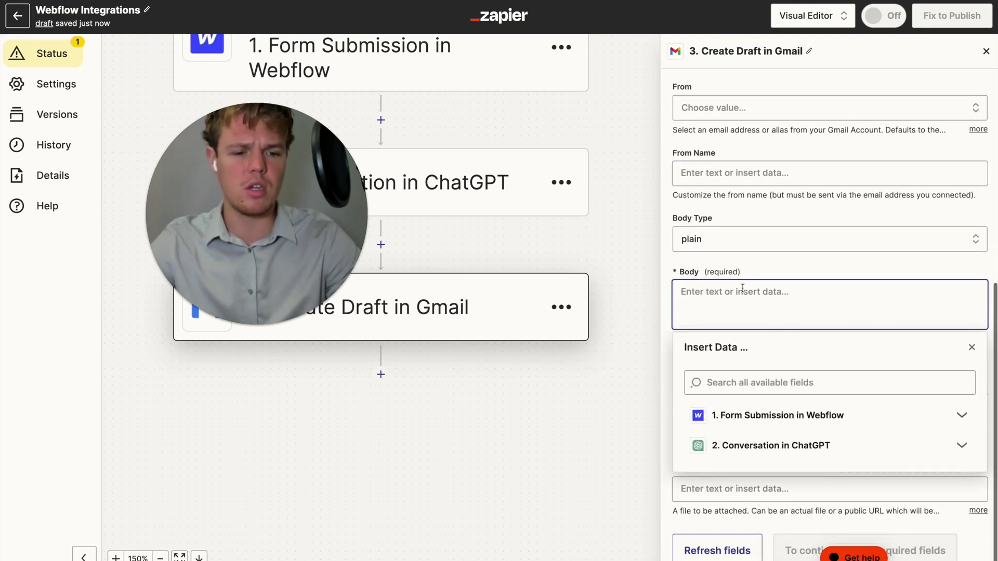
click(769, 446)
scroll(799, 469, down, 5)
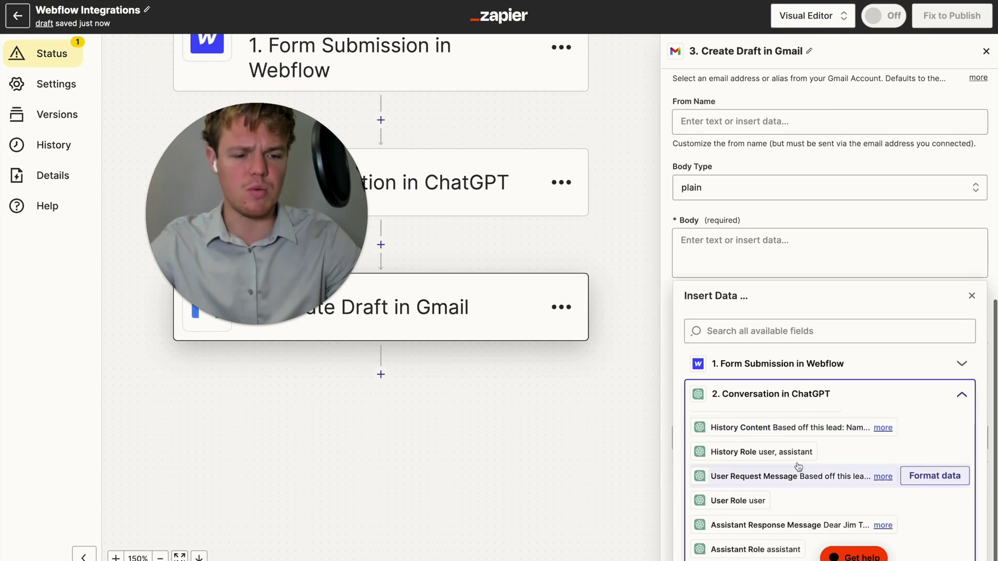
click(764, 525)
click(781, 229)
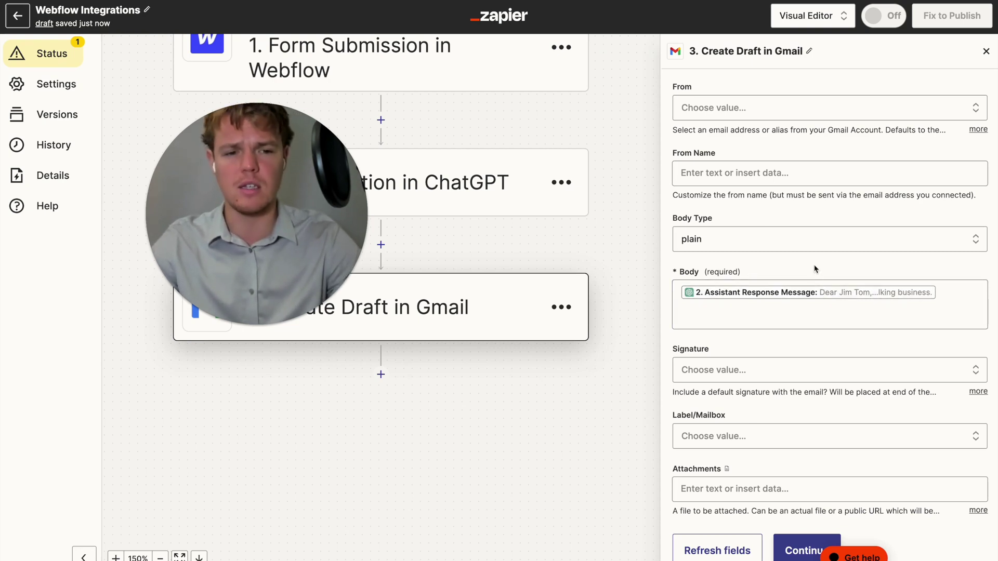
scroll(754, 254, down, 1)
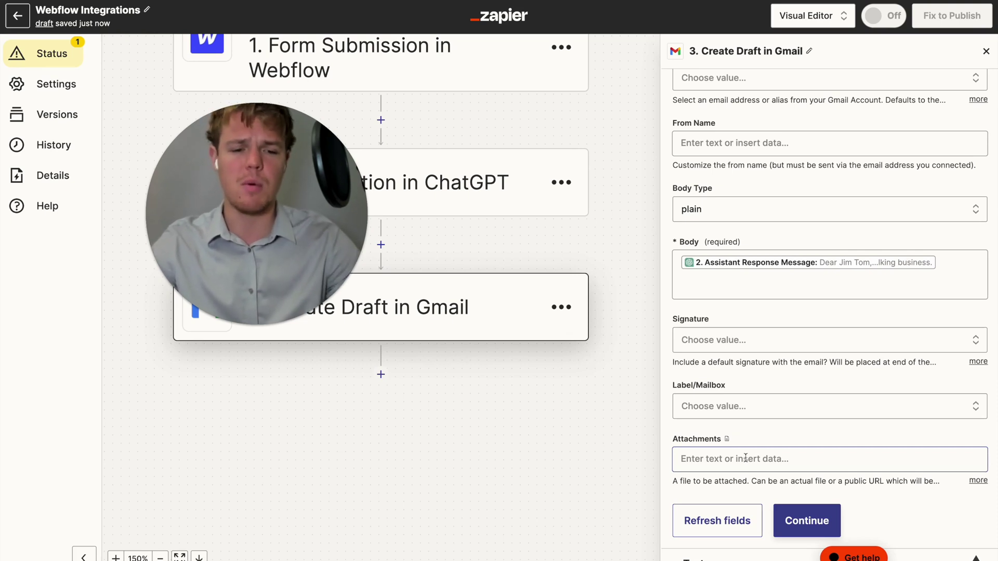
Continue and run the Gmail step's test to create the draft
click(793, 508)
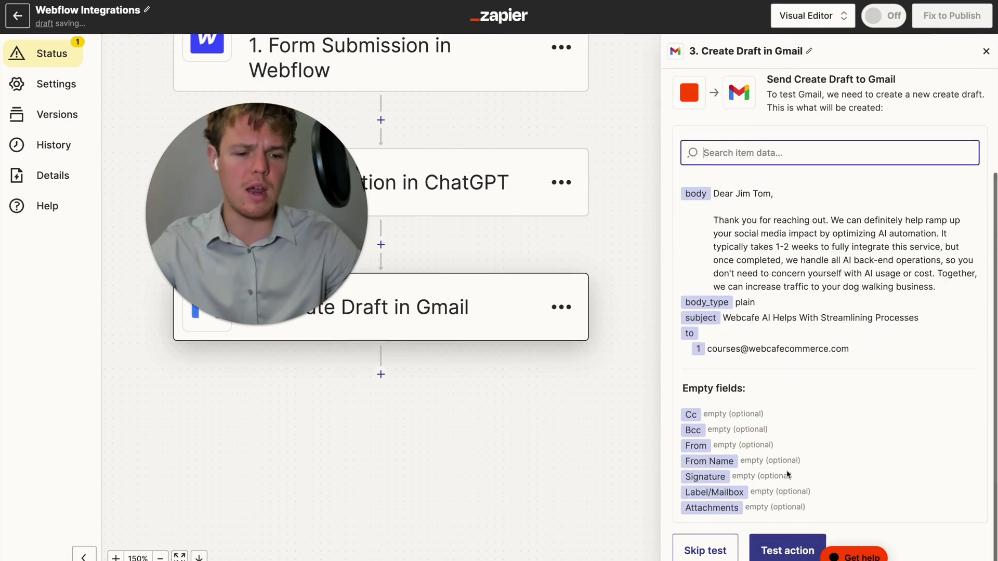
click(778, 542)
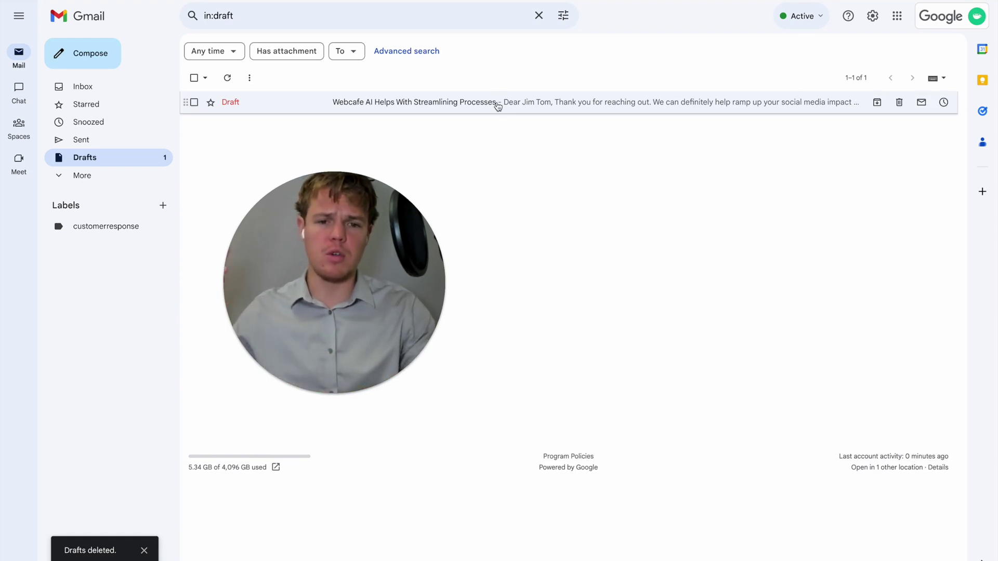
Open the 'Webcafe AI Helps With Streamlining Processes' draft in Gmail and review its body text
click(497, 103)
drag(376, 245, 468, 288)
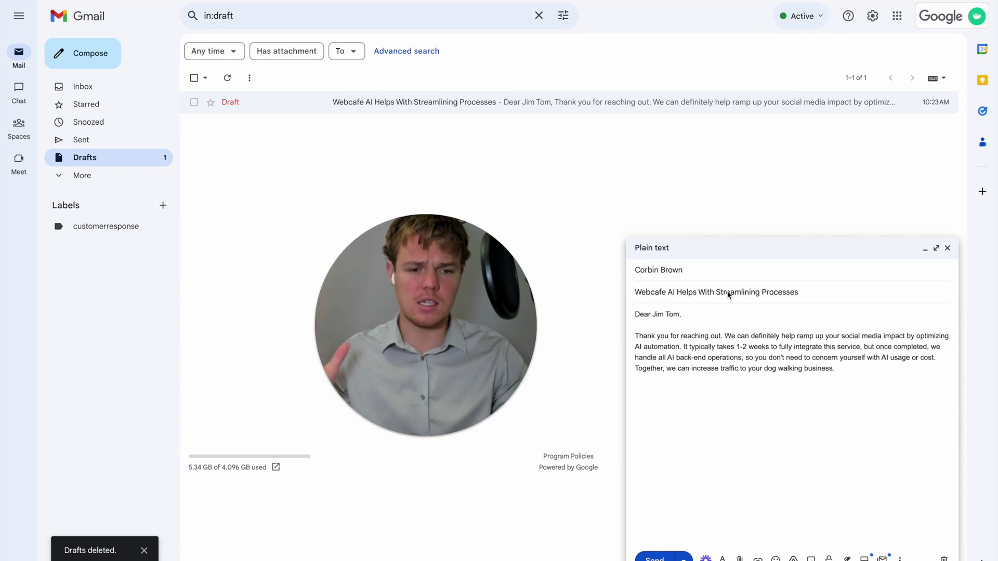
drag(634, 314, 868, 373)
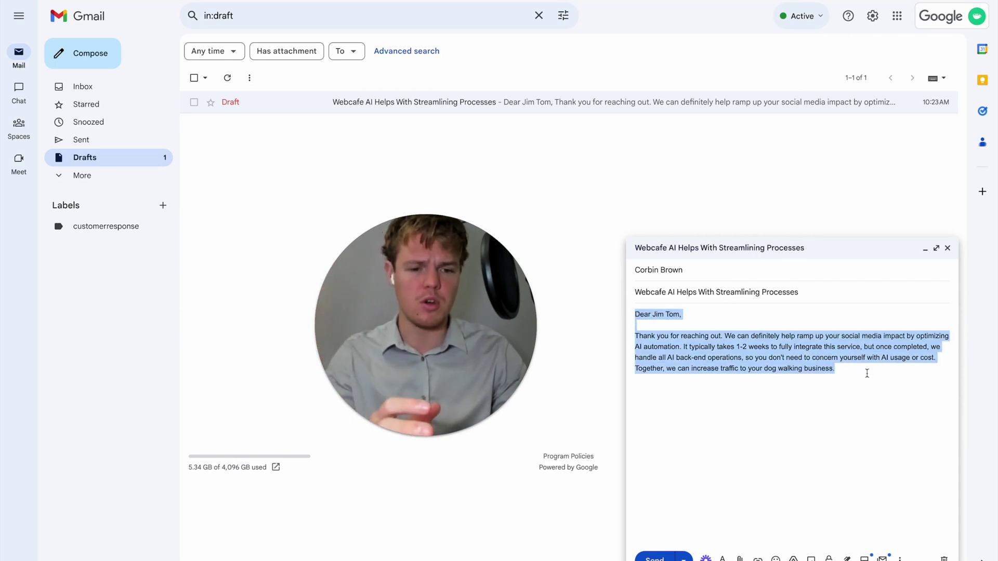
click(828, 395)
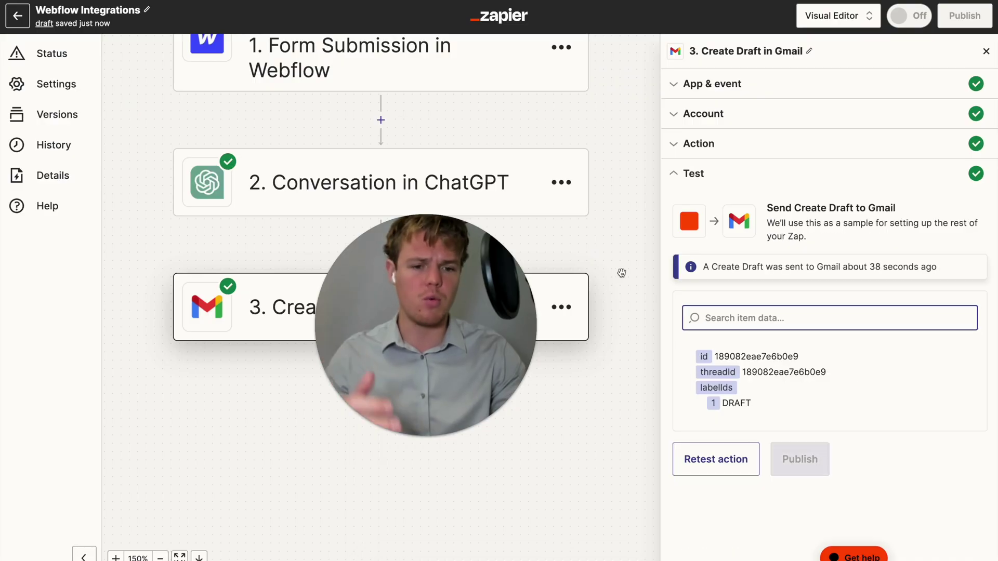
Reopen the Create Draft in Gmail step's Action settings
click(602, 260)
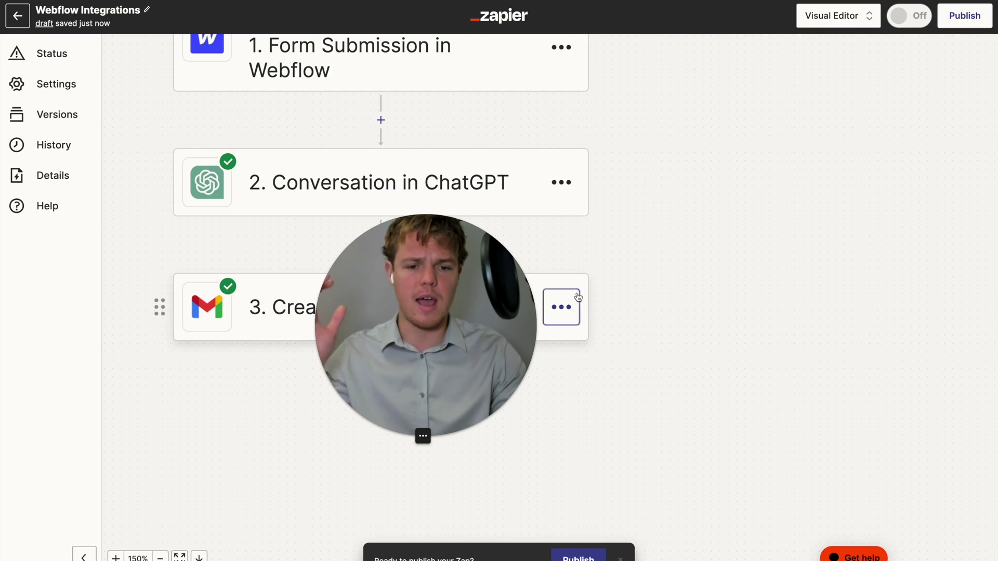
click(561, 306)
click(563, 288)
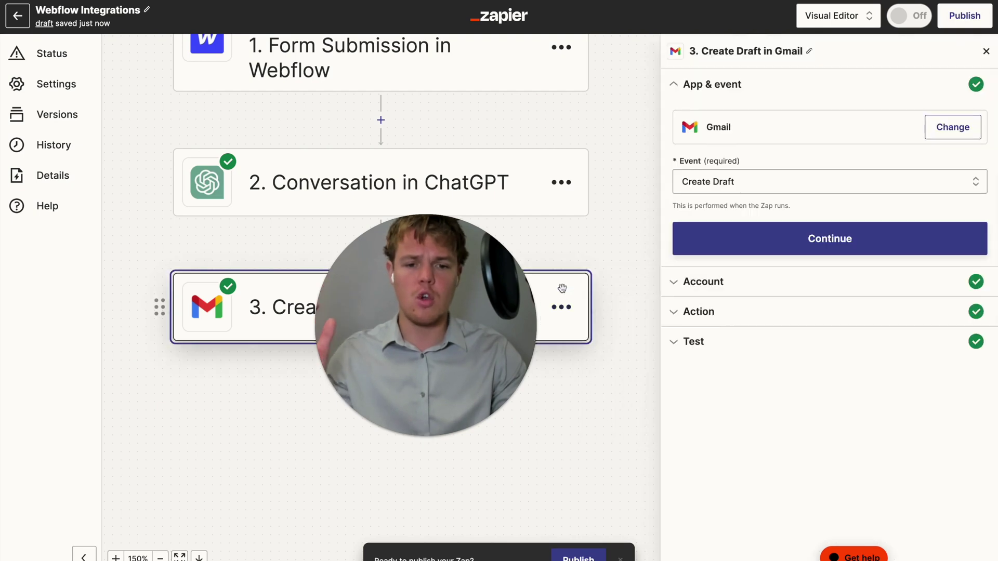
click(738, 318)
scroll(764, 333, down, 2)
scroll(763, 334, down, 4)
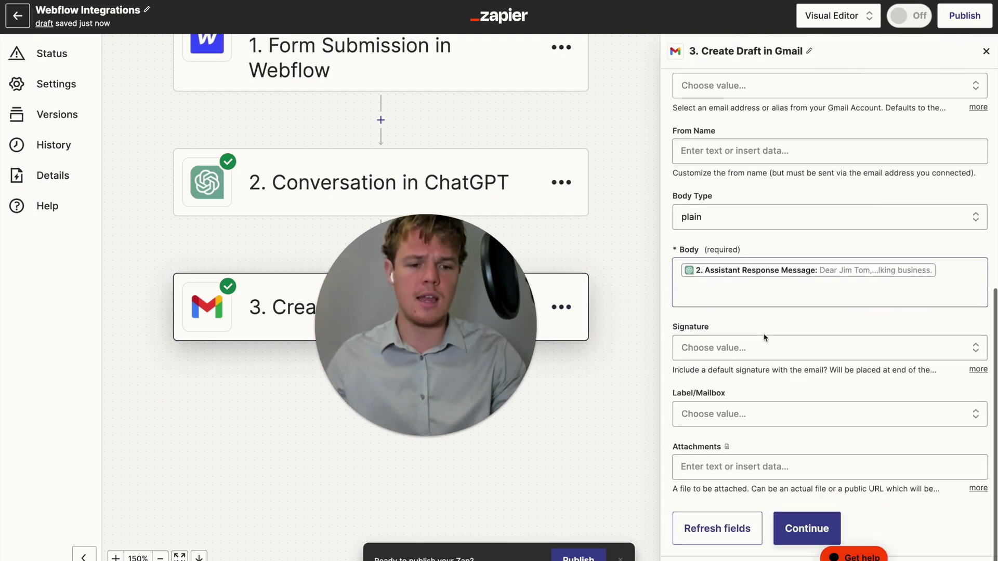
Add 'Best regards,' and the sender's name on new lines after the ChatGPT response in Body
click(826, 264)
key(Return)
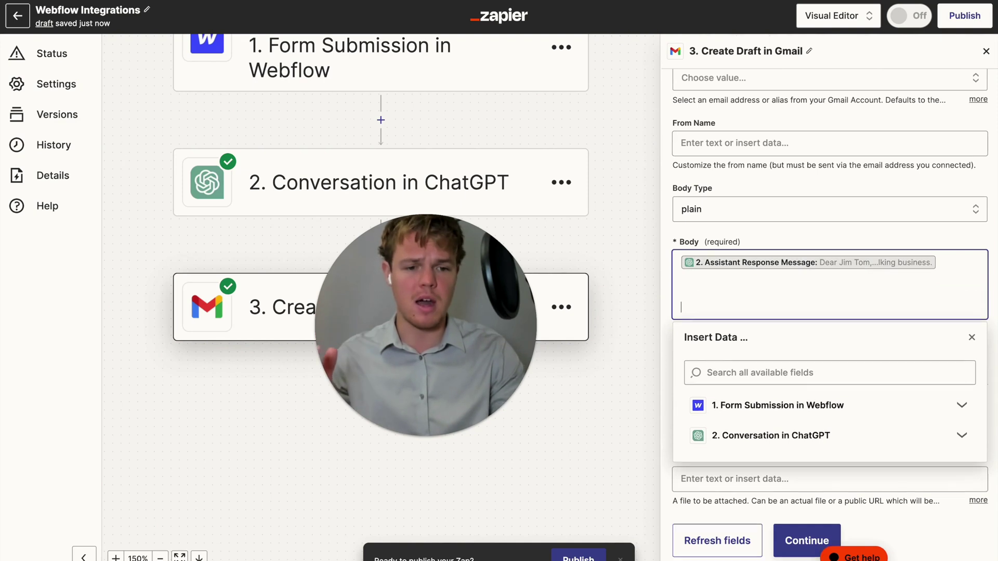
key(BackSpace)
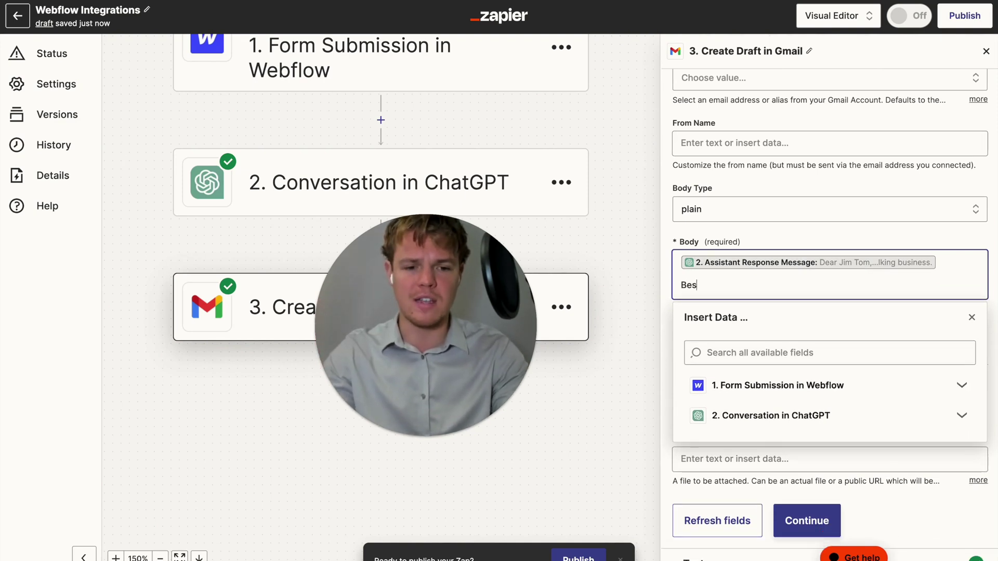
key(Return)
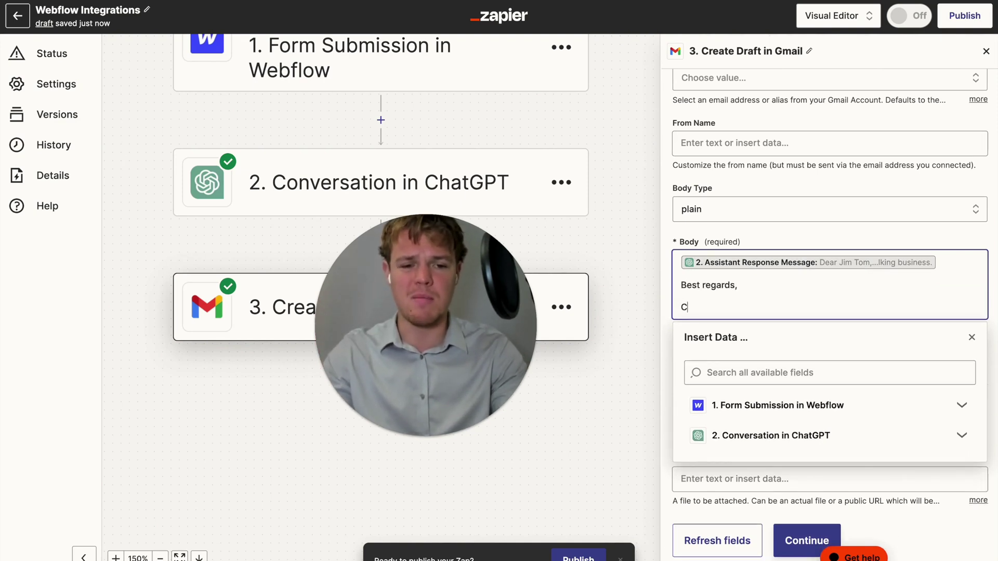
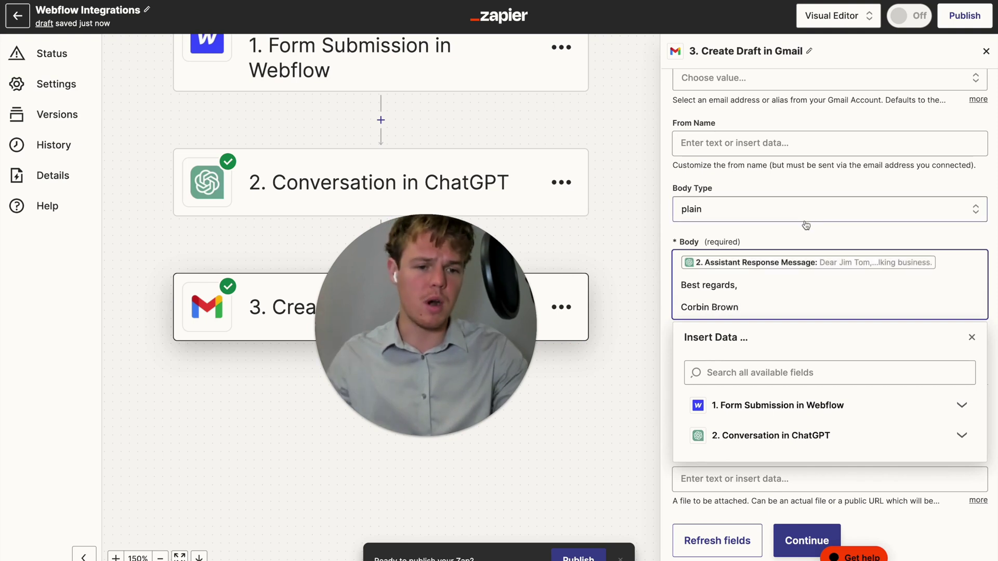
click(803, 225)
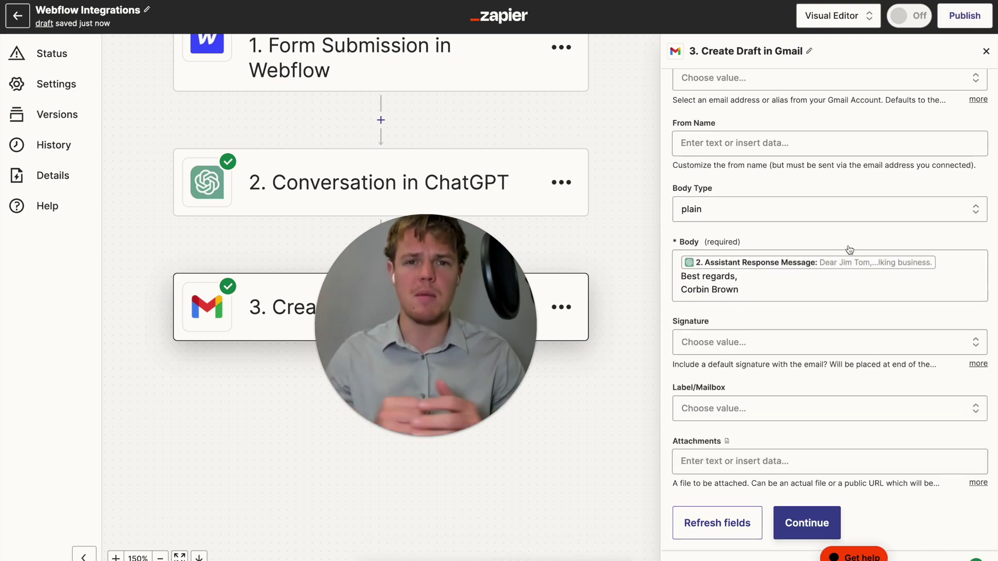